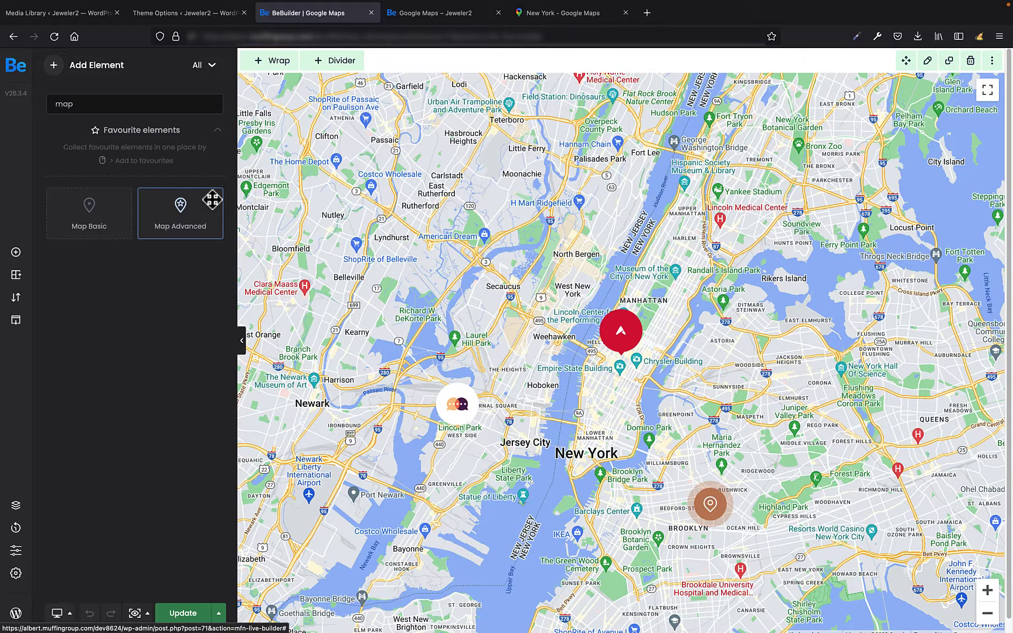
Step: View the three markers' info windows on the published Google Maps page and check the Google Maps API key setting in Theme Options
{"action": "left_click", "coordinate": [455, 16]}
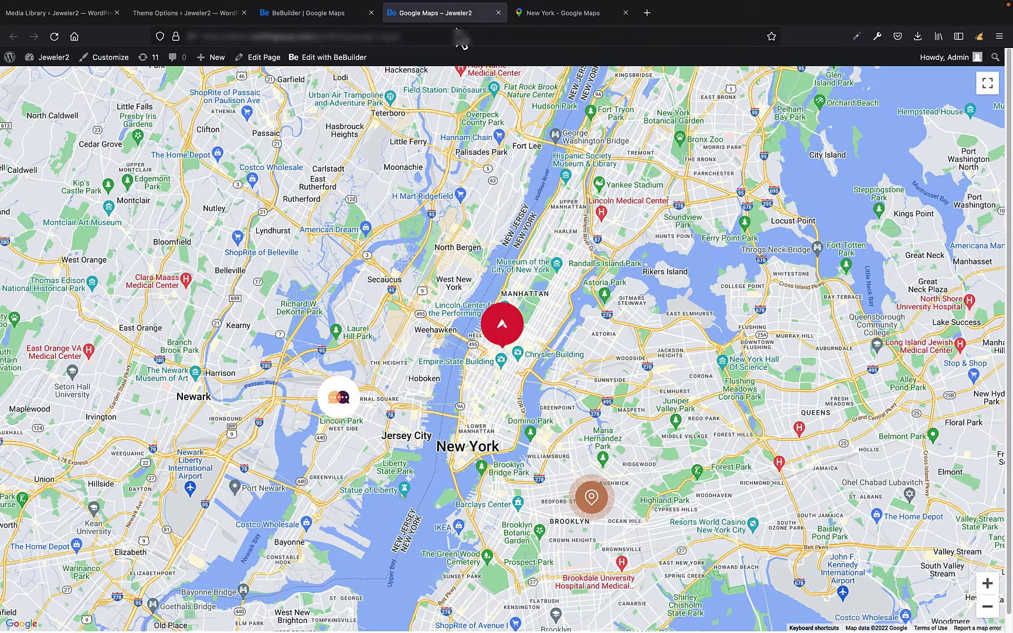
{"action": "left_click", "coordinate": [501, 337]}
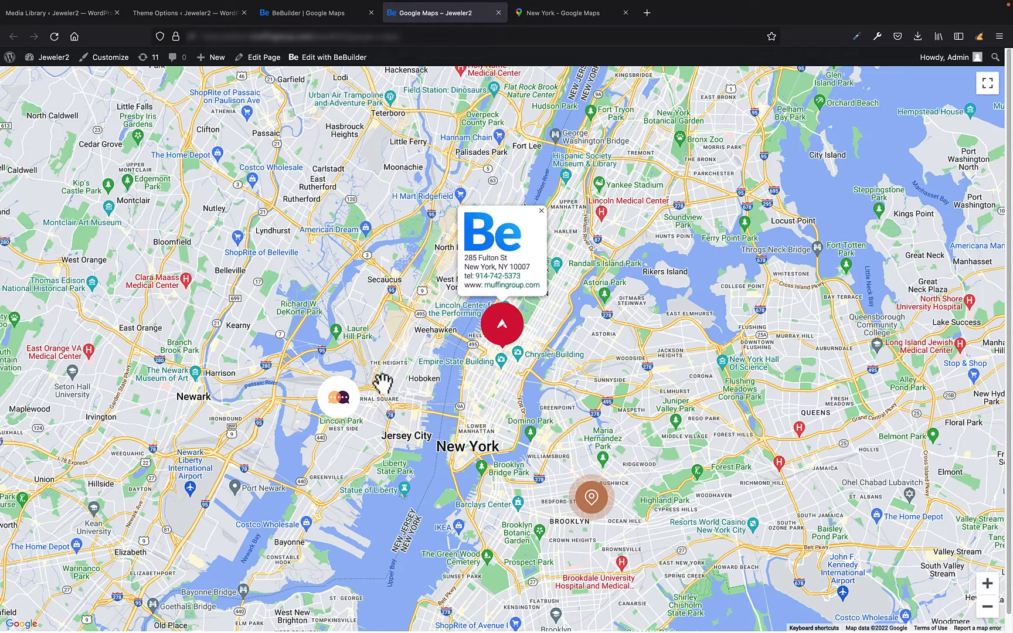
{"action": "left_click", "coordinate": [344, 406]}
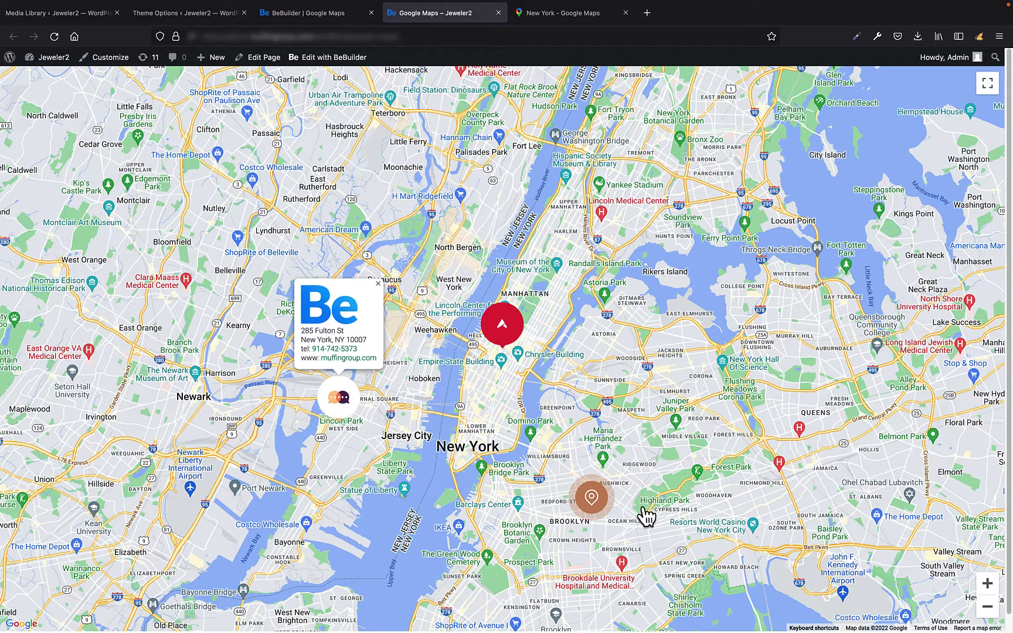
{"action": "left_click", "coordinate": [592, 497]}
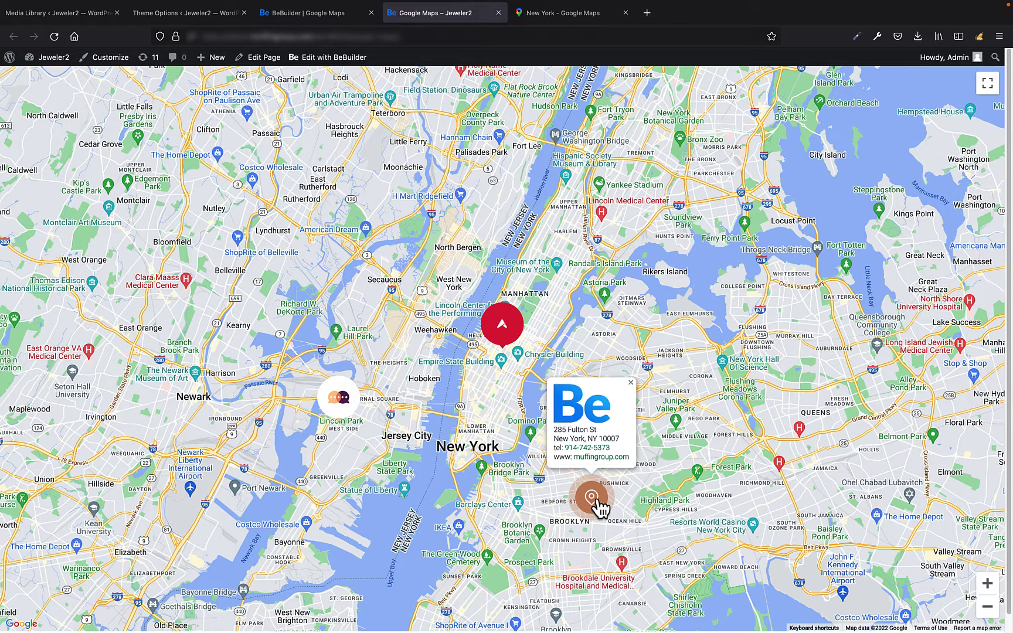
{"action": "left_click", "coordinate": [199, 12]}
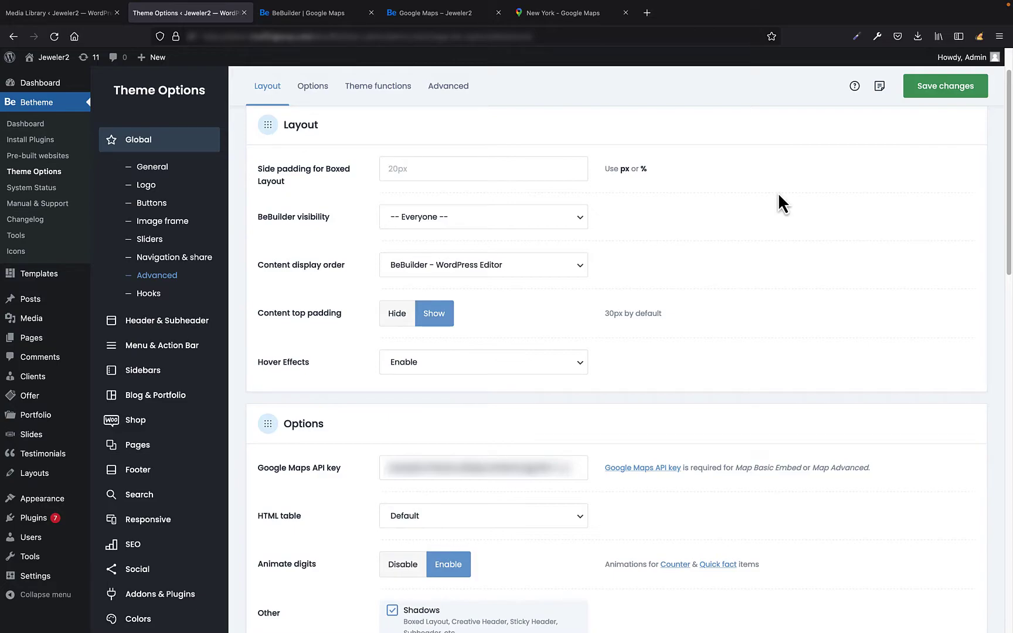
Step: In BeBuilder, create a section with a single full-width wrap and add a Map Advanced element to it
{"action": "left_click", "coordinate": [305, 14]}
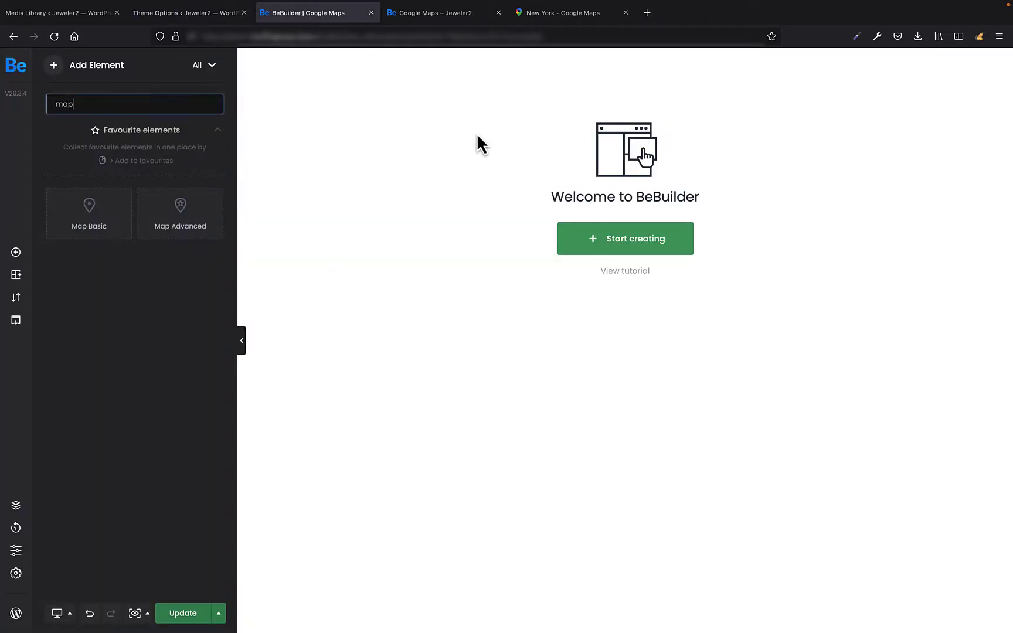
{"action": "left_click", "coordinate": [633, 246]}
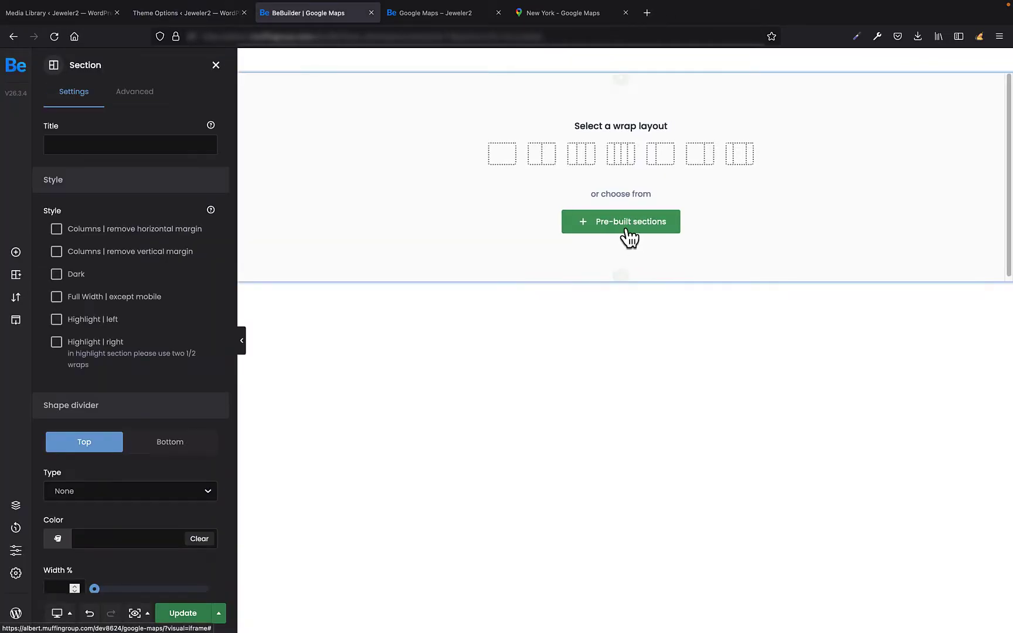
{"action": "left_click", "coordinate": [501, 155]}
{"action": "type", "text": "map"}
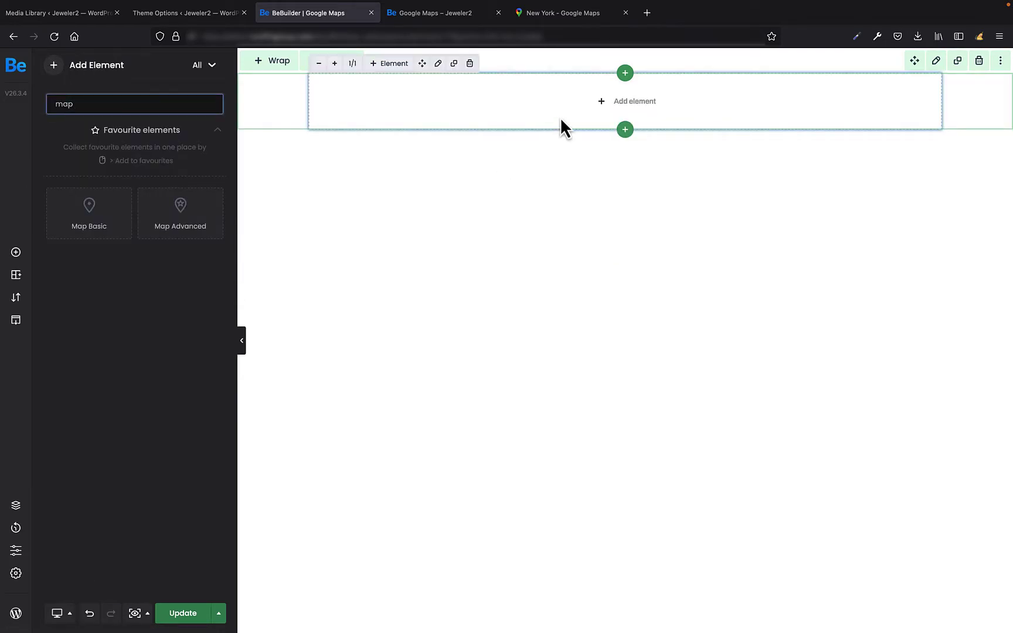
{"action": "left_click_drag", "start_coordinate": [188, 213], "coordinate": [561, 107]}
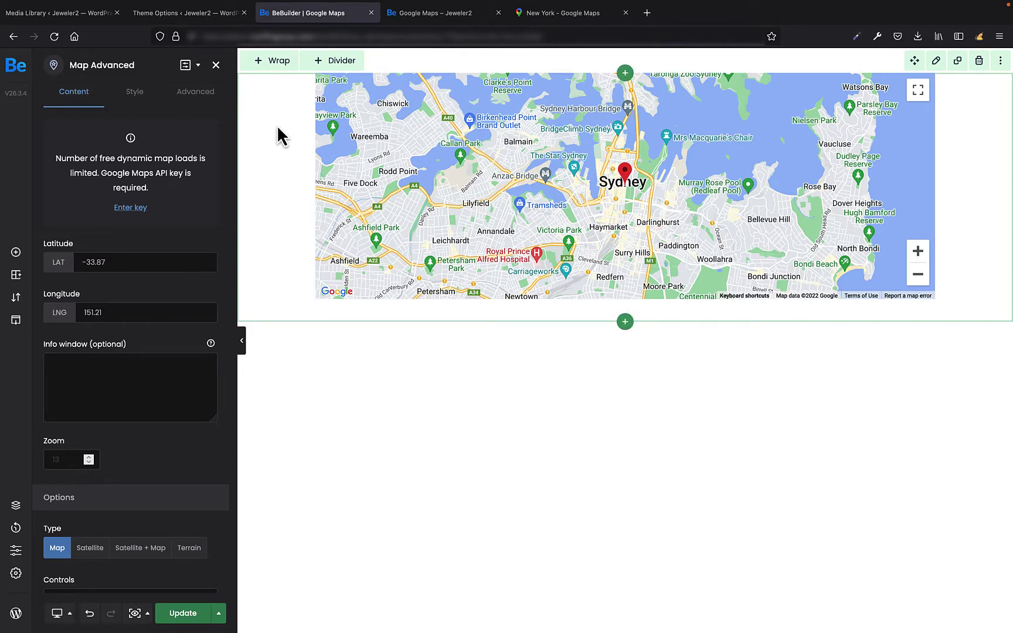
Step: Set the width of the section holding the map to Full width
{"action": "left_click", "coordinate": [278, 130]}
{"action": "left_click", "coordinate": [144, 95]}
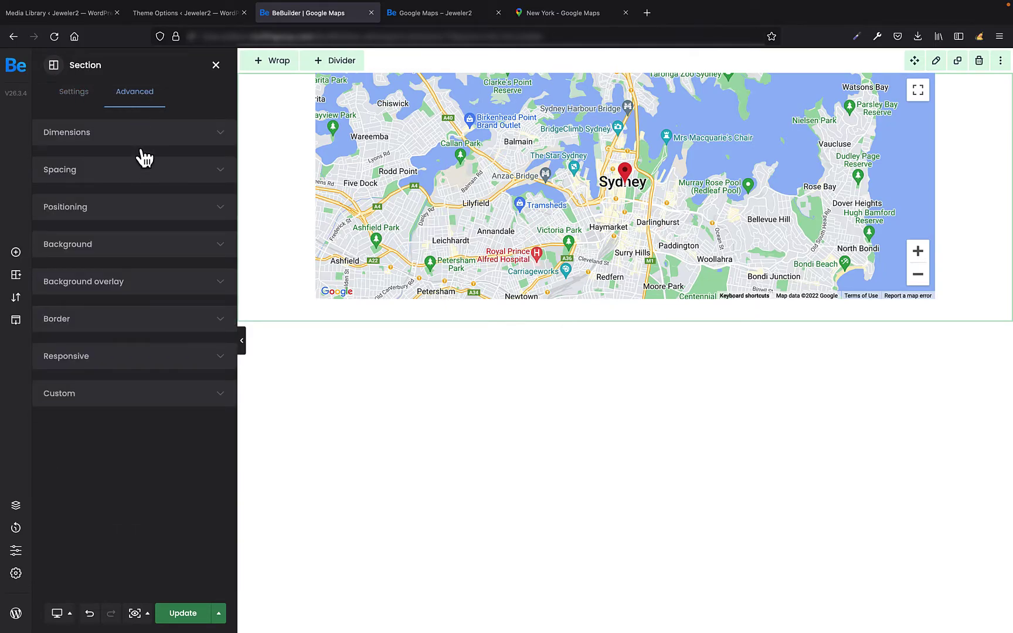
{"action": "left_click", "coordinate": [129, 139]}
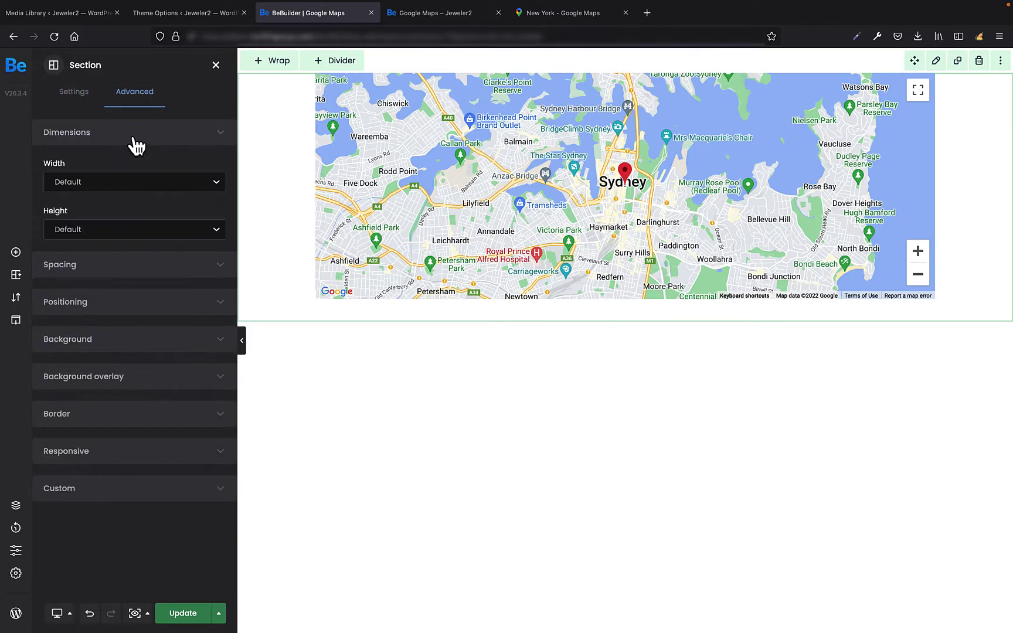
{"action": "left_click", "coordinate": [115, 186]}
{"action": "left_click", "coordinate": [111, 193]}
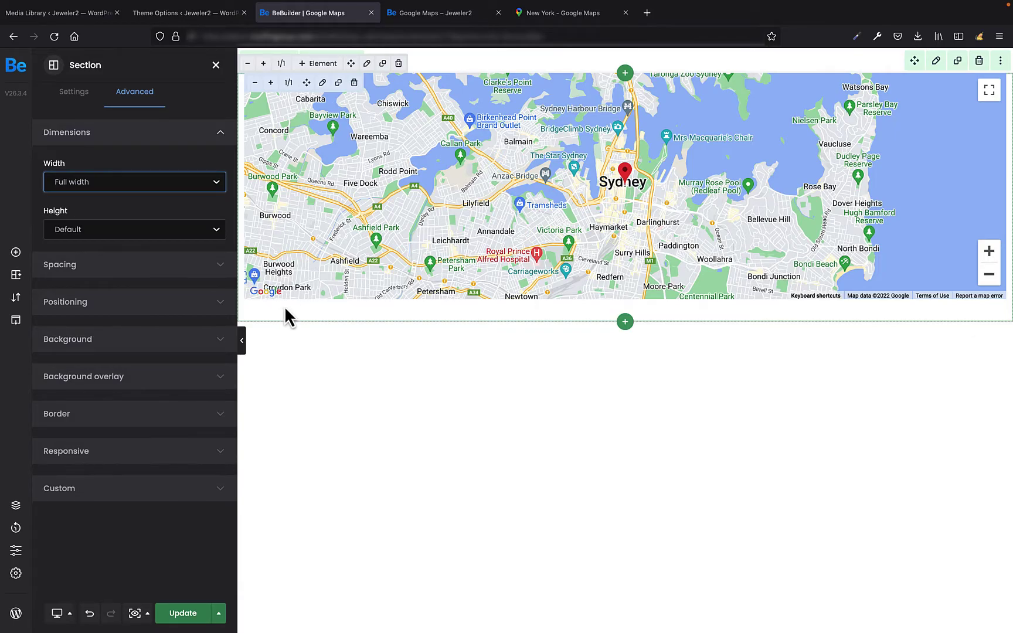
Step: Set the Map Advanced element's margin to 0px on all four sides with linked values
{"action": "left_click", "coordinate": [323, 84]}
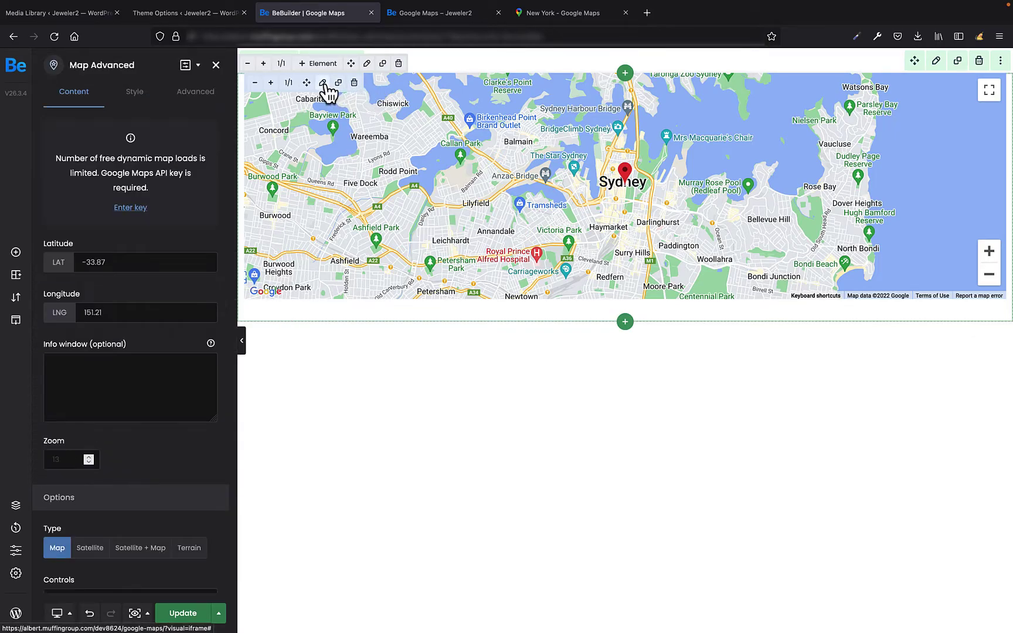
{"action": "left_click", "coordinate": [189, 97]}
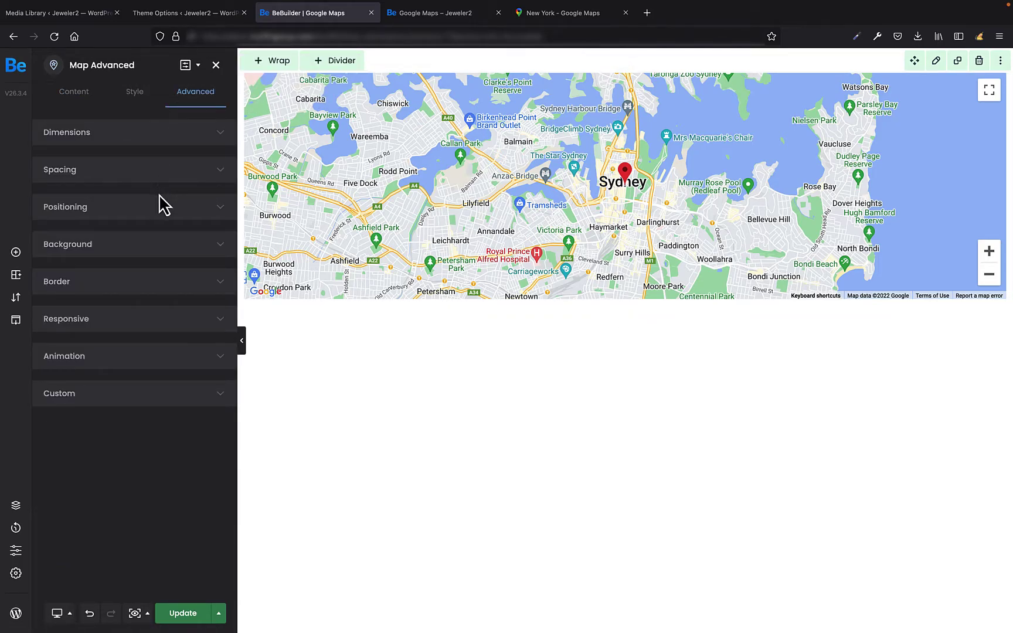
{"action": "left_click", "coordinate": [159, 176]}
{"action": "left_click", "coordinate": [67, 279]}
{"action": "type", "text": "0"}
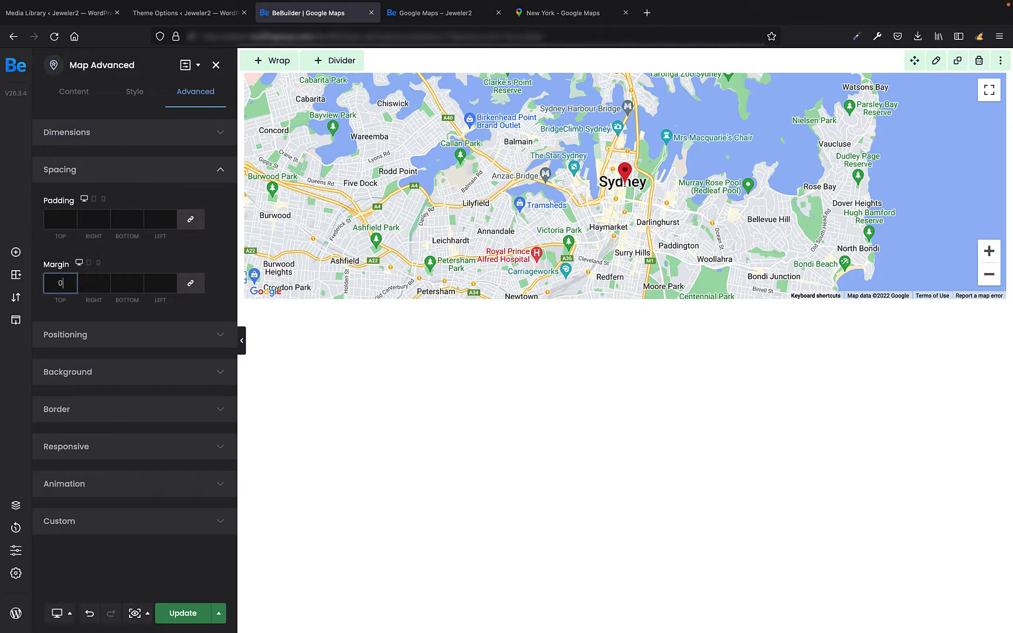
{"action": "left_click", "coordinate": [202, 287]}
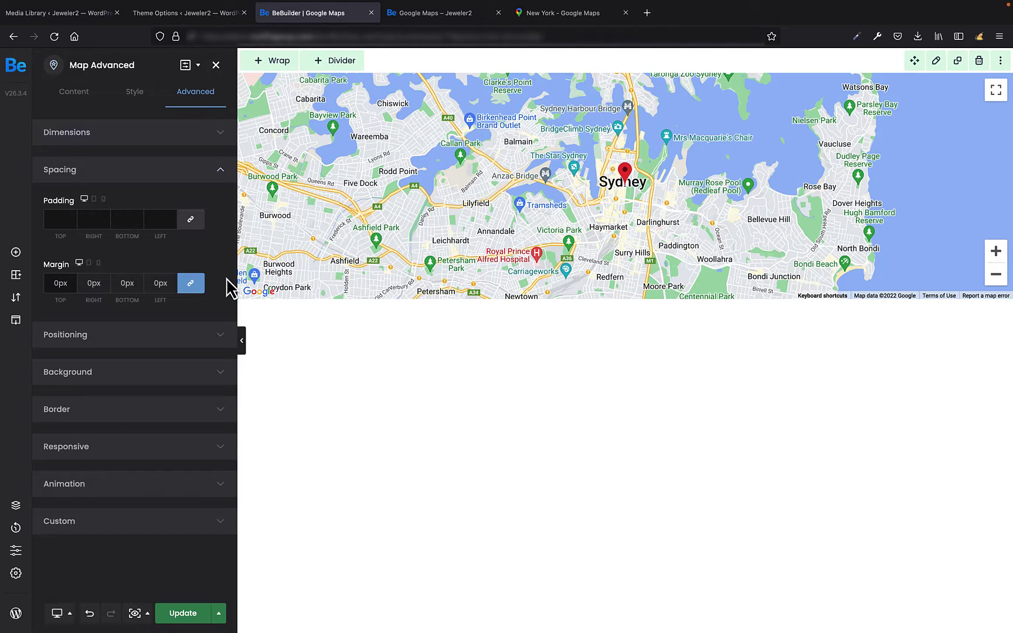
Step: Set the map's height to 1000px in the Map Advanced element's style settings
{"action": "mouse_move", "coordinate": [335, 199]}
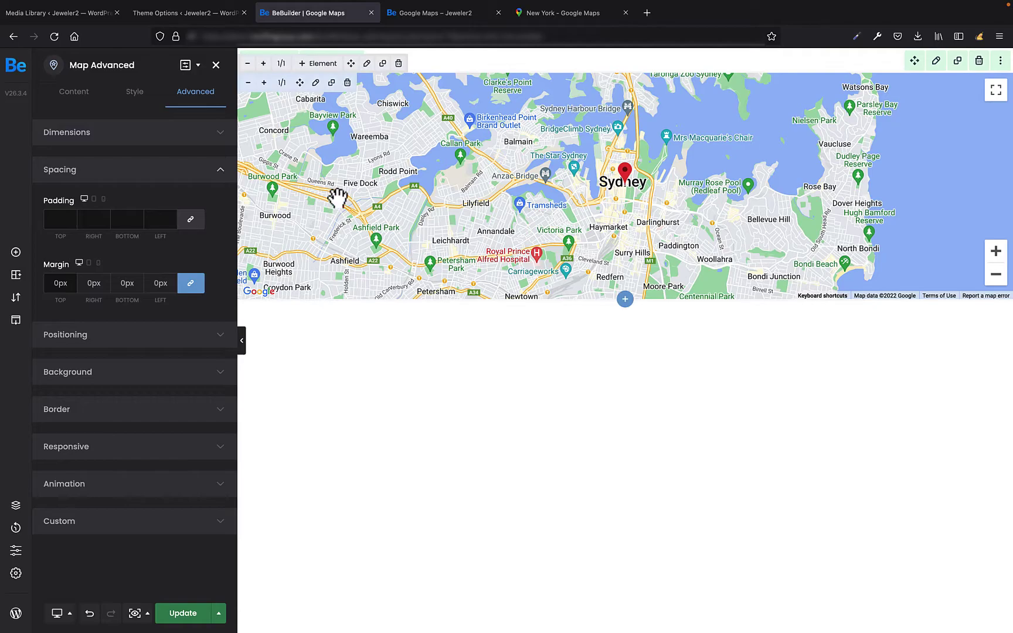
{"action": "left_click", "coordinate": [316, 83]}
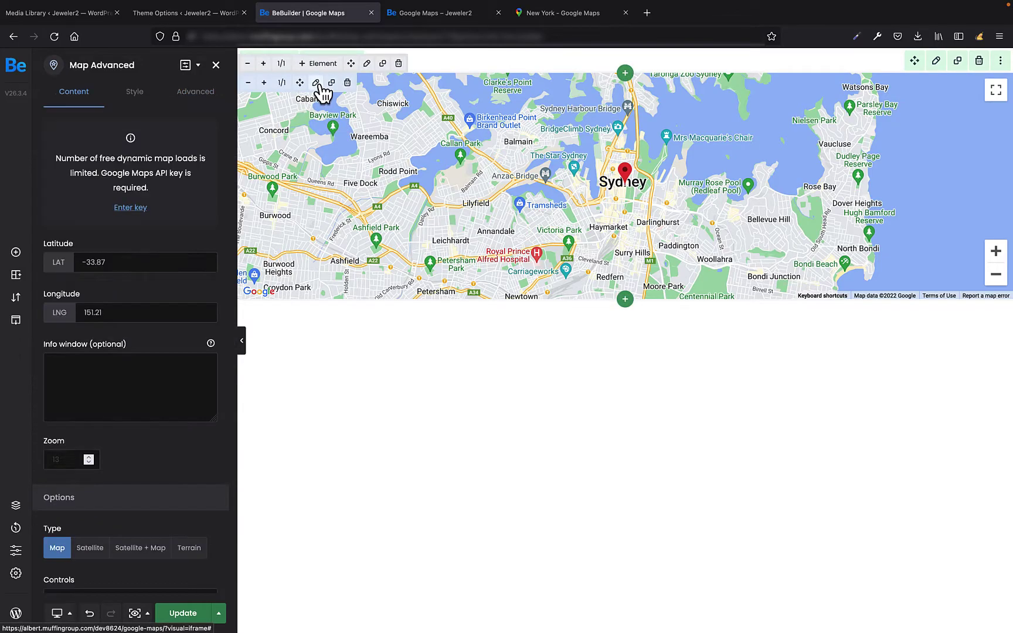
{"action": "left_click", "coordinate": [135, 100]}
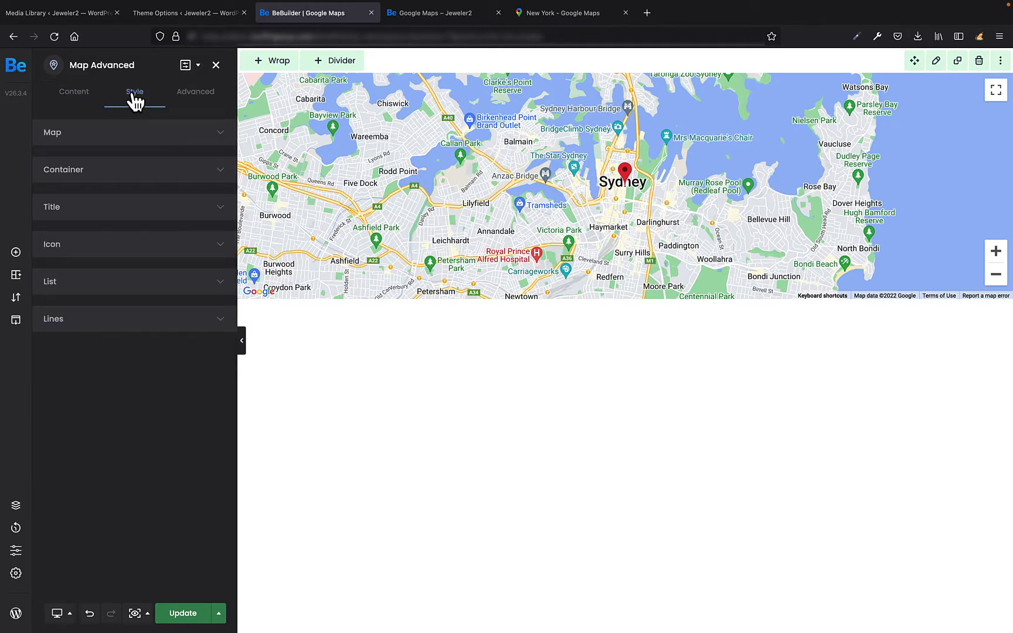
{"action": "left_click", "coordinate": [145, 146]}
{"action": "left_click", "coordinate": [129, 181]}
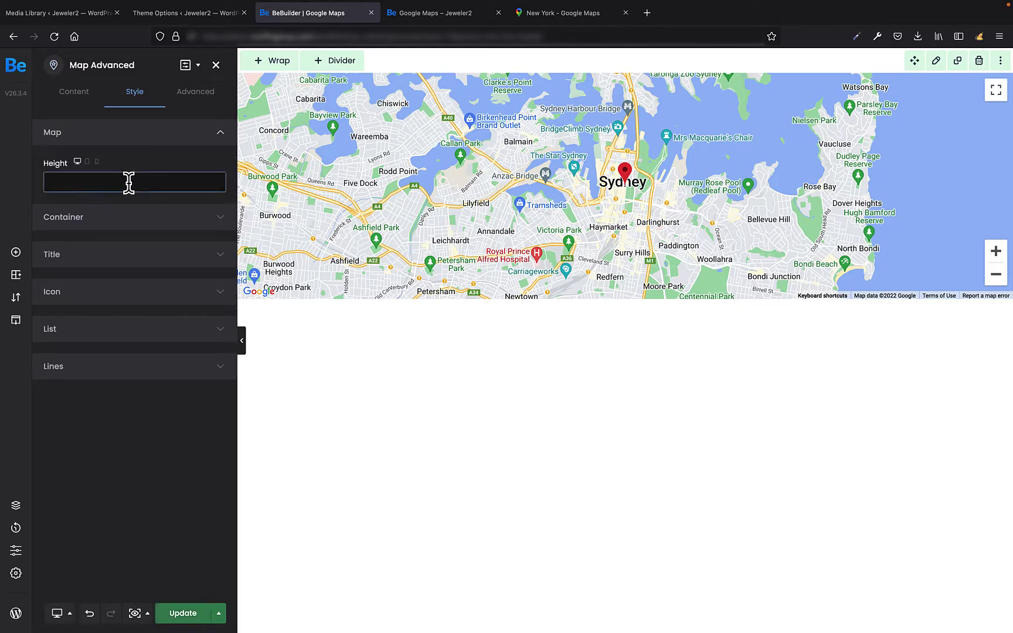
{"action": "type", "text": "1000px"}
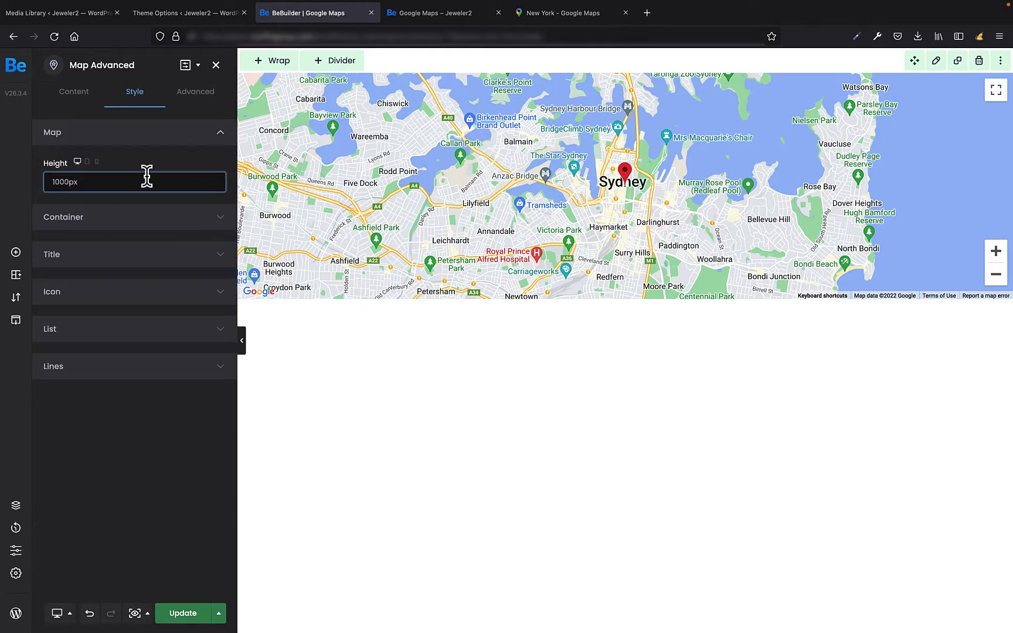
{"action": "left_click", "coordinate": [233, 161]}
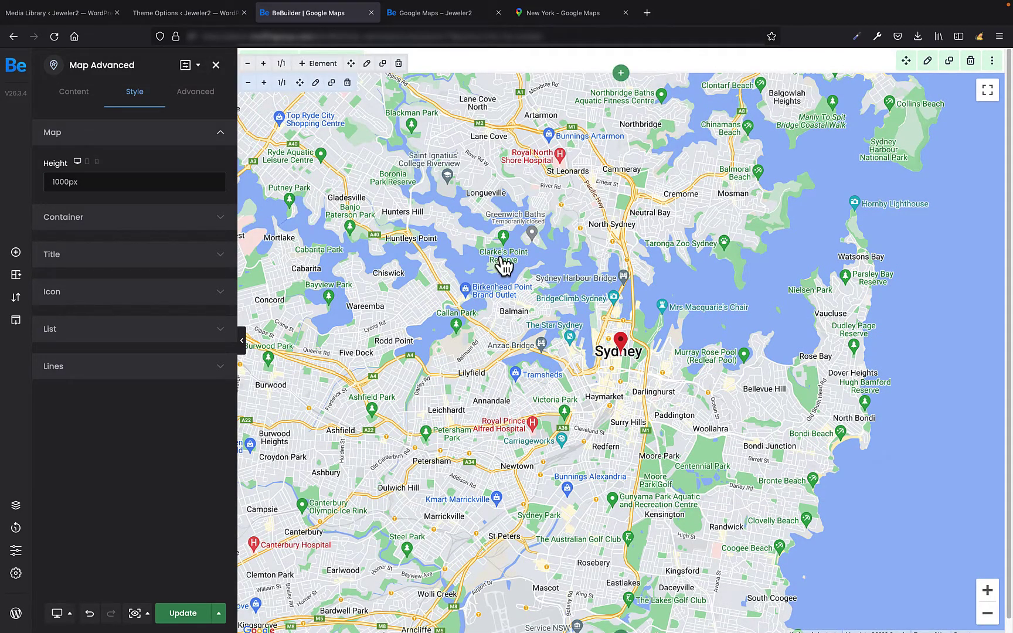
{"action": "left_click_drag", "start_coordinate": [593, 248], "coordinate": [622, 224]}
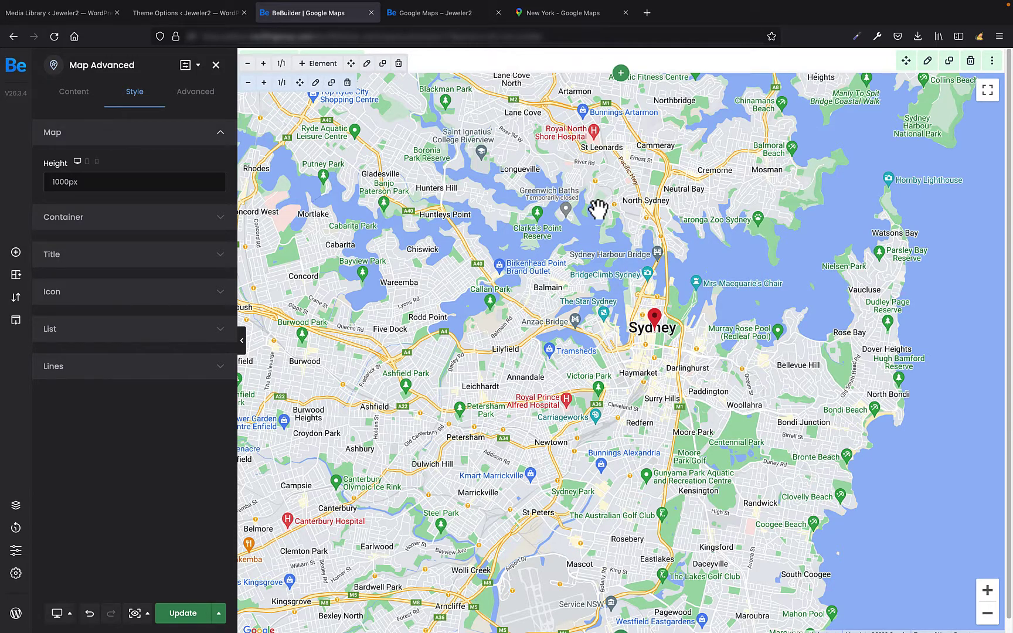
Step: In Google Maps, copy the coordinates 40.71578, -73.99735 of a point just below Chinatown in New York
{"action": "left_click", "coordinate": [577, 14]}
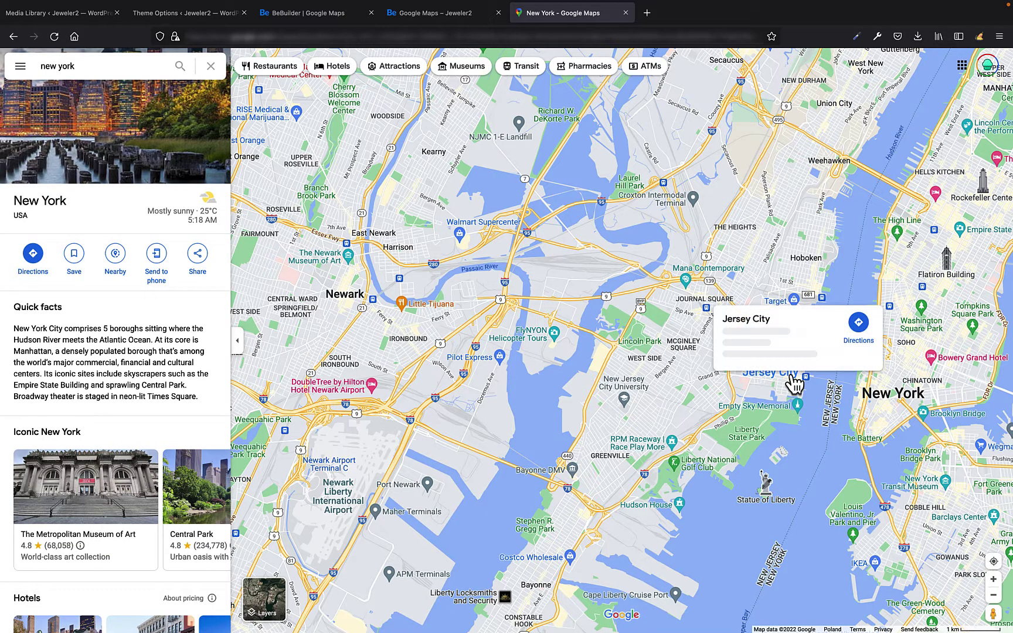
{"action": "left_click_drag", "start_coordinate": [821, 346], "coordinate": [652, 309]}
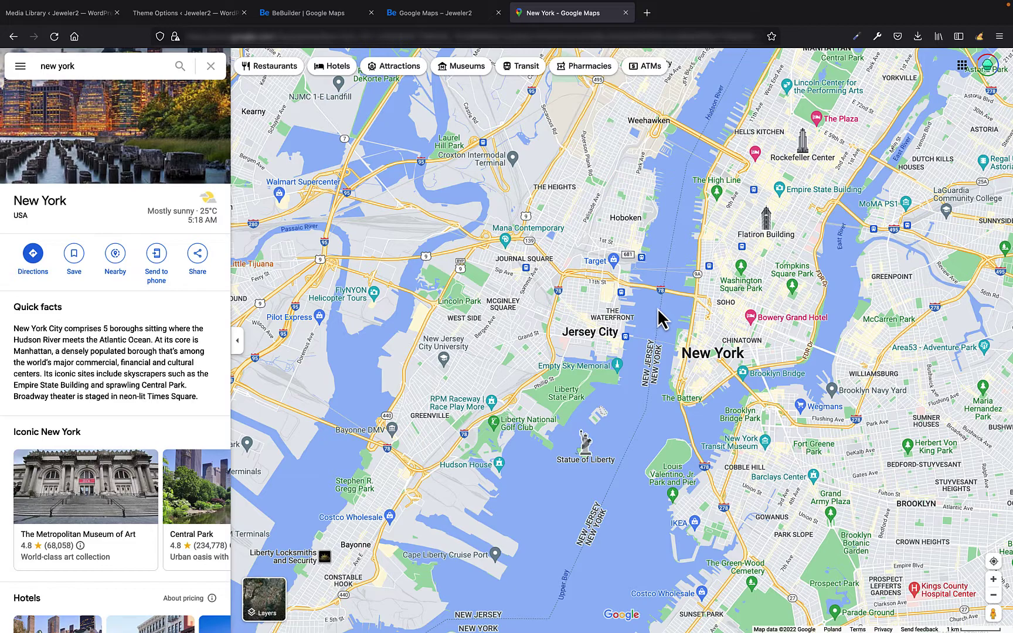
{"action": "mouse_move", "coordinate": [744, 351]}
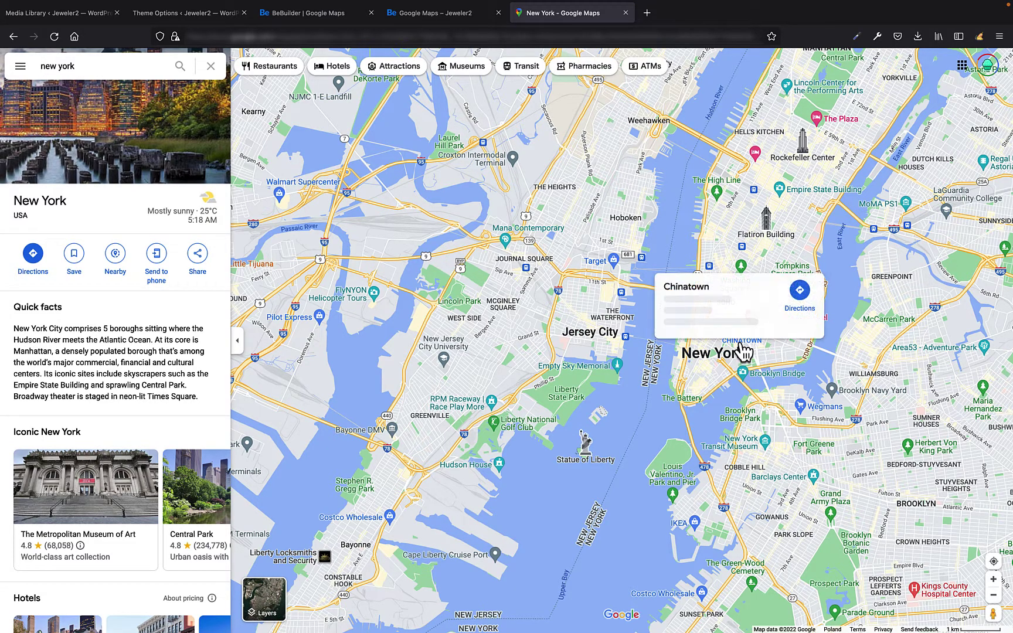
{"action": "right_click", "coordinate": [744, 350]}
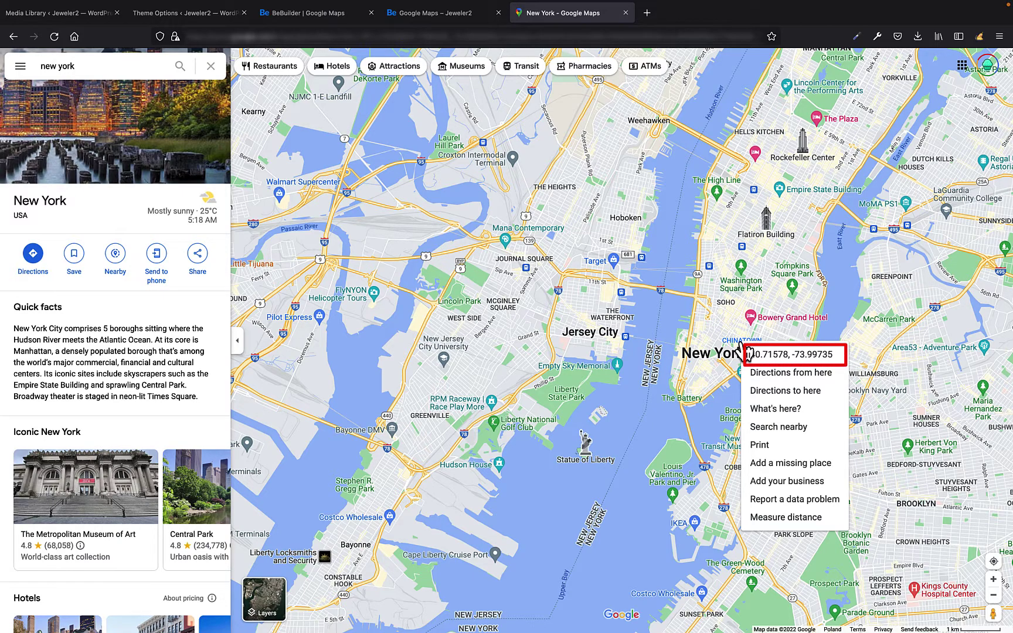
{"action": "left_click", "coordinate": [768, 356]}
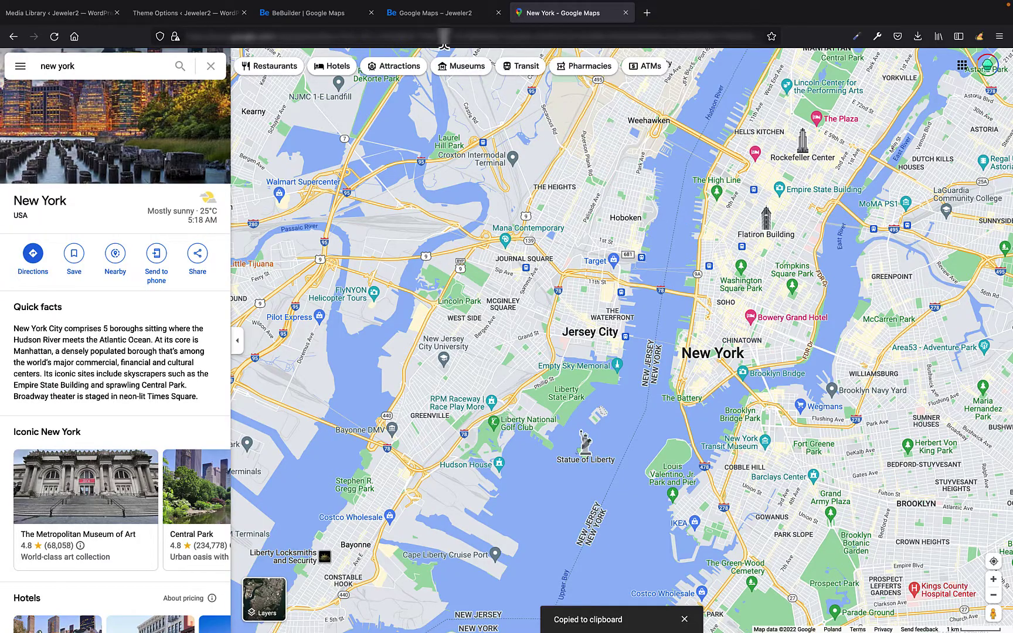
Step: Back in BeBuilder, paste the coordinates as the map's latitude, copy the longitude part and remove it, leaving 40.71577976049071
{"action": "left_click", "coordinate": [334, 23]}
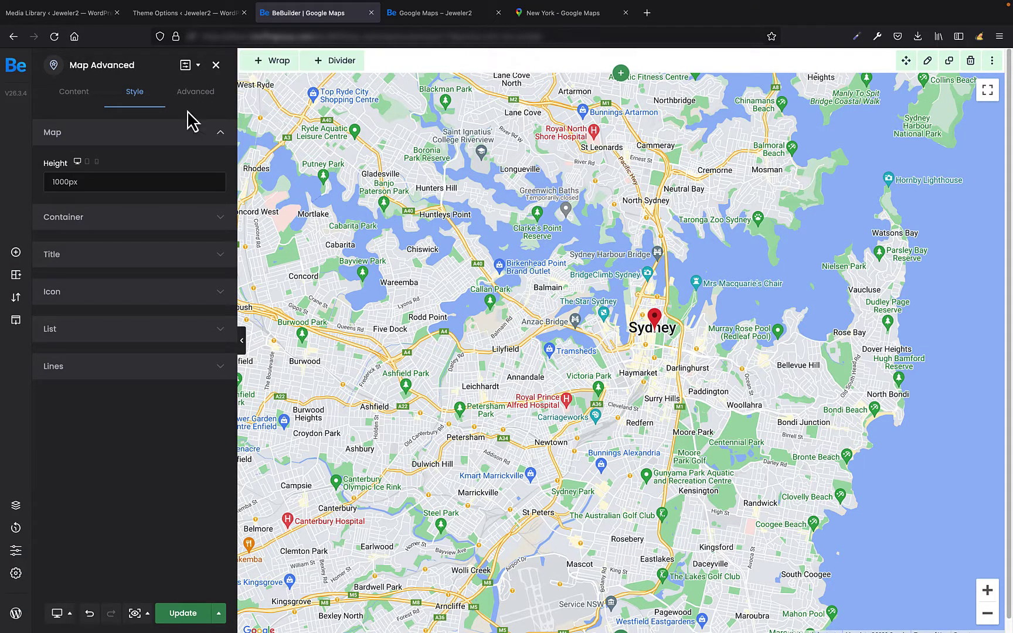
{"action": "left_click", "coordinate": [82, 100]}
{"action": "left_click", "coordinate": [141, 264]}
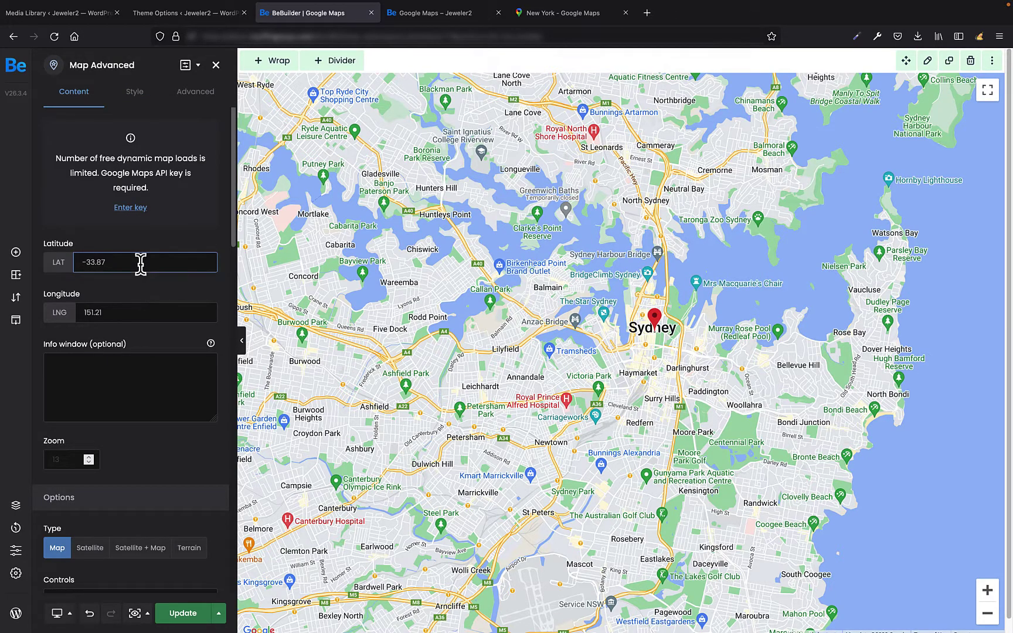
{"action": "left_click_drag", "start_coordinate": [127, 259], "coordinate": [47, 258]}
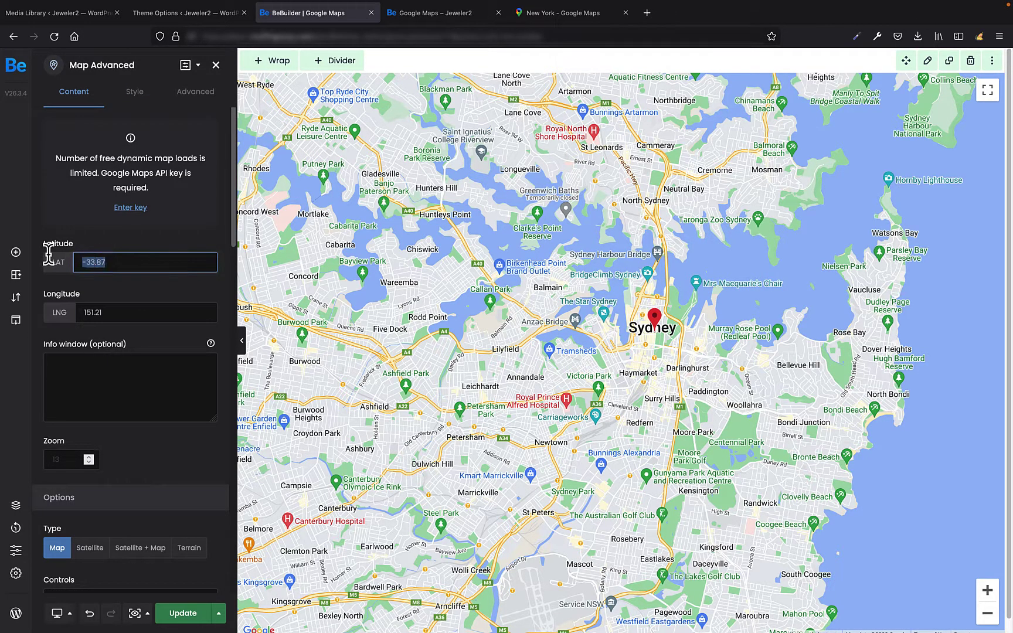
{"action": "key", "text": "ctrl+v"}
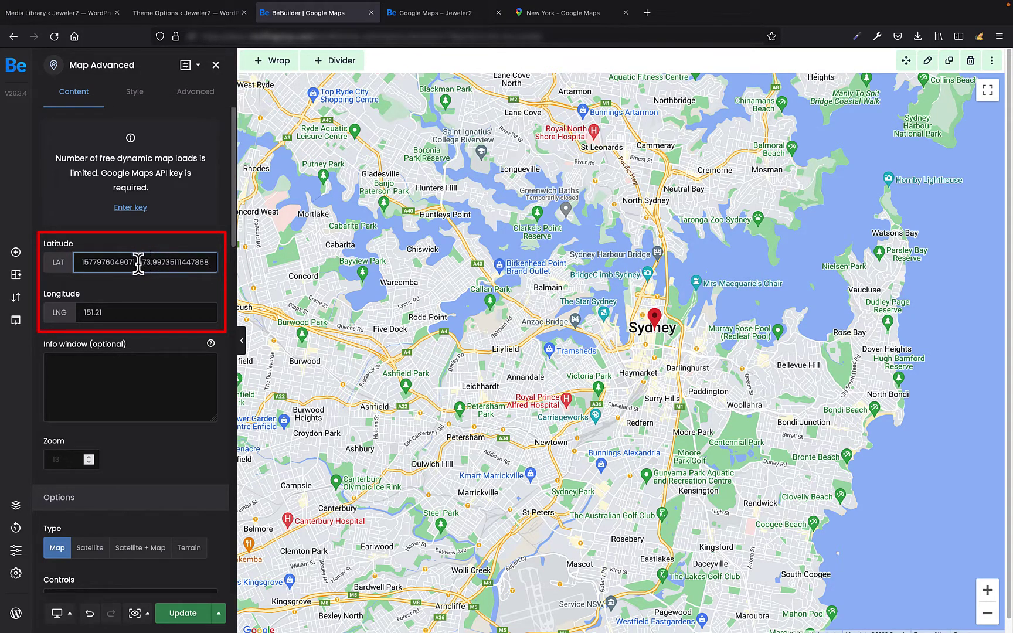
{"action": "left_click_drag", "start_coordinate": [139, 262], "coordinate": [209, 265]}
{"action": "key", "text": "super+c"}
{"action": "key", "text": "BackSpace"}
{"action": "key", "text": "BackSpace"}
{"action": "key", "text": "BackSpace"}
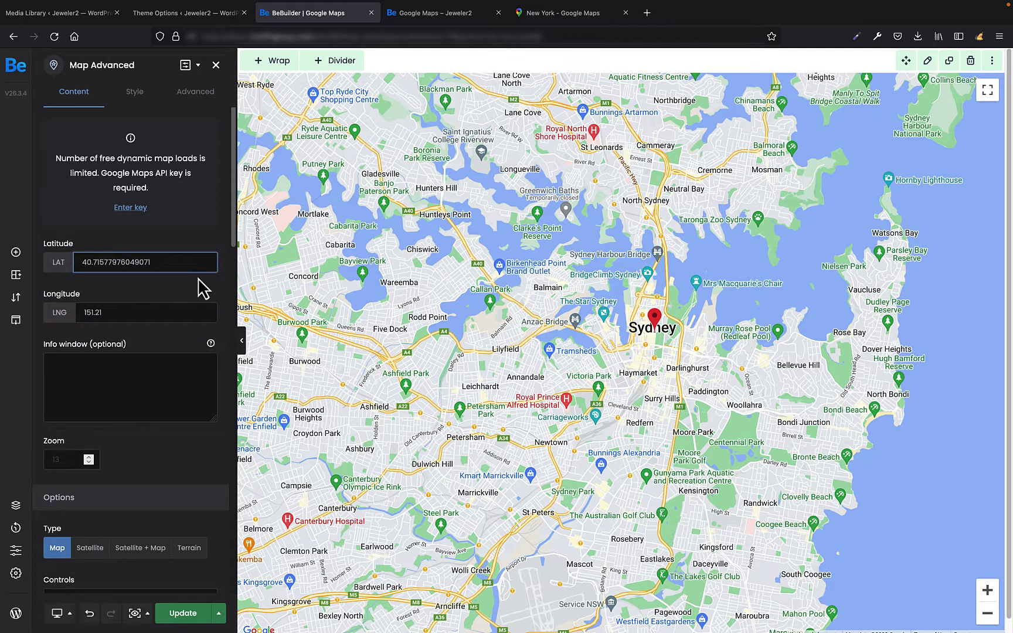
Step: Replace the map's longitude with the copied value -73.99735111447868
{"action": "left_click", "coordinate": [129, 312]}
{"action": "double_click", "coordinate": [129, 312]}
{"action": "key", "text": "super+v"}
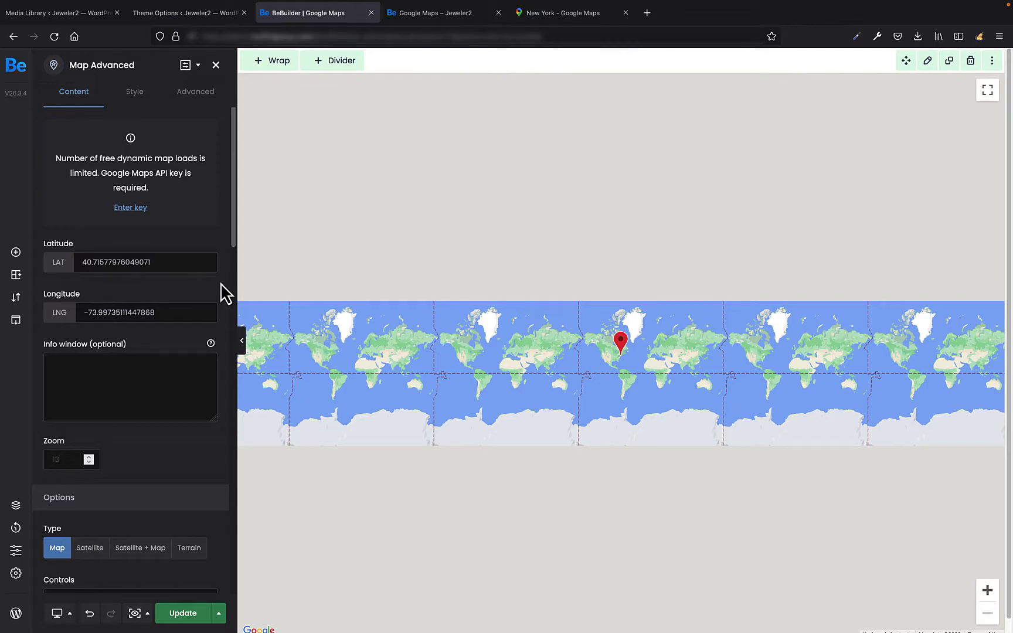
{"action": "scroll", "coordinate": [226, 291], "scroll_direction": "down", "scroll_amount": 1}
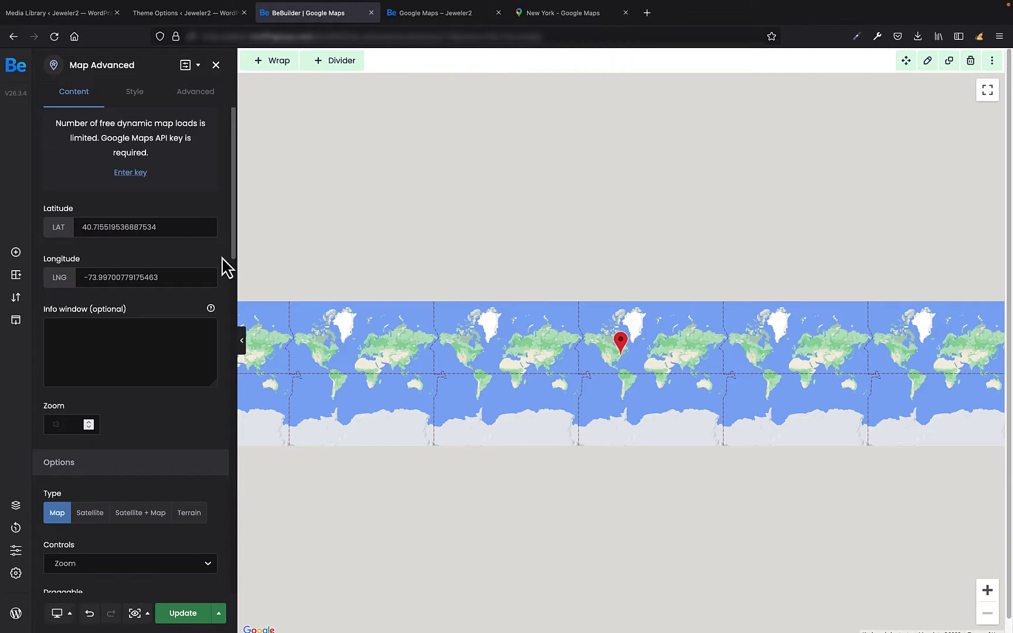
Step: Set the map's zoom level to 13
{"action": "left_click", "coordinate": [62, 424]}
{"action": "type", "text": "13"}
{"action": "left_click", "coordinate": [170, 409]}
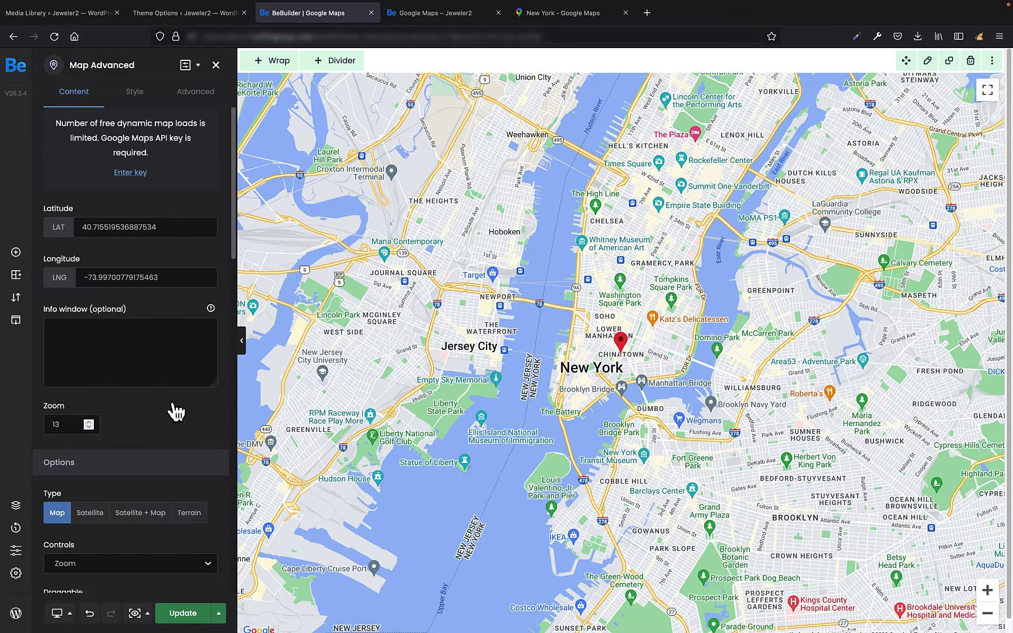
Step: In Google Maps, copy the coordinates 40.69223, -74.04473 of the Statue of Liberty
{"action": "scroll", "coordinate": [175, 412], "scroll_direction": "down", "scroll_amount": 3}
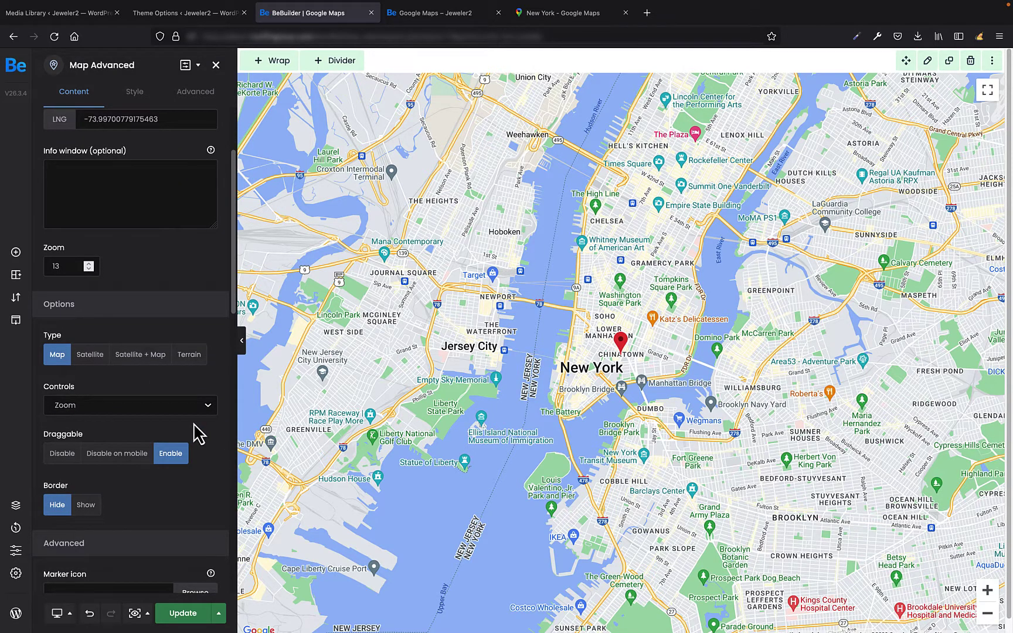
{"action": "scroll", "coordinate": [199, 434], "scroll_direction": "down", "scroll_amount": 1}
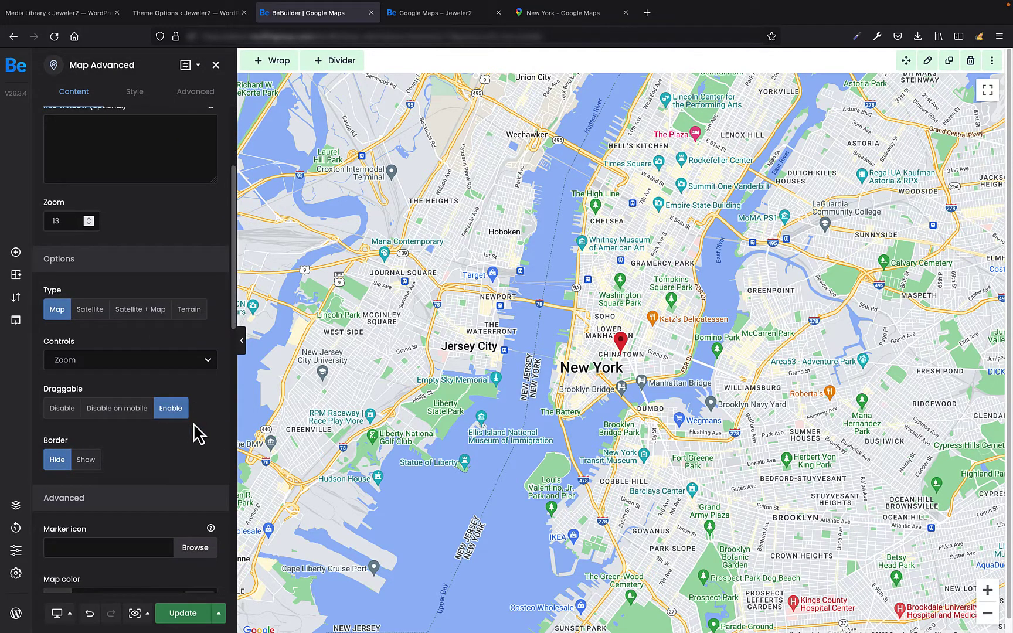
{"action": "left_click", "coordinate": [574, 16]}
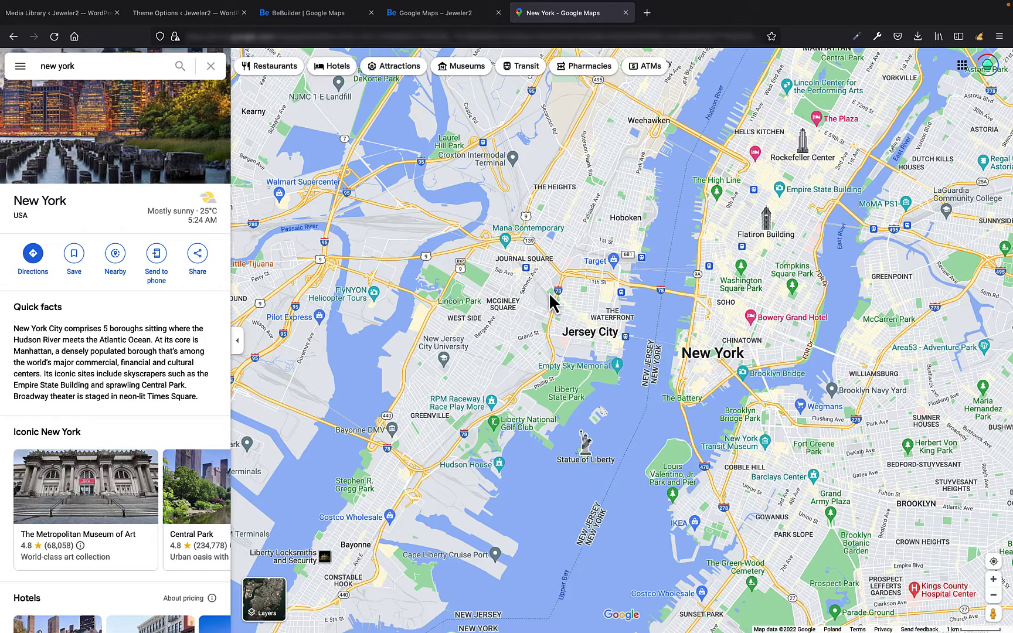
{"action": "right_click", "coordinate": [585, 448]}
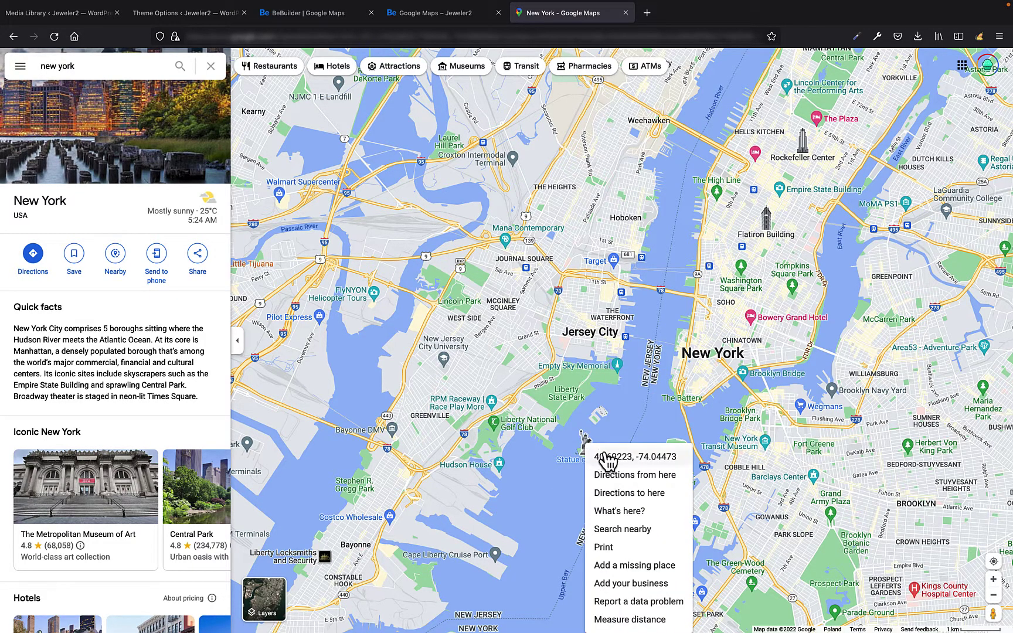
{"action": "left_click", "coordinate": [594, 458]}
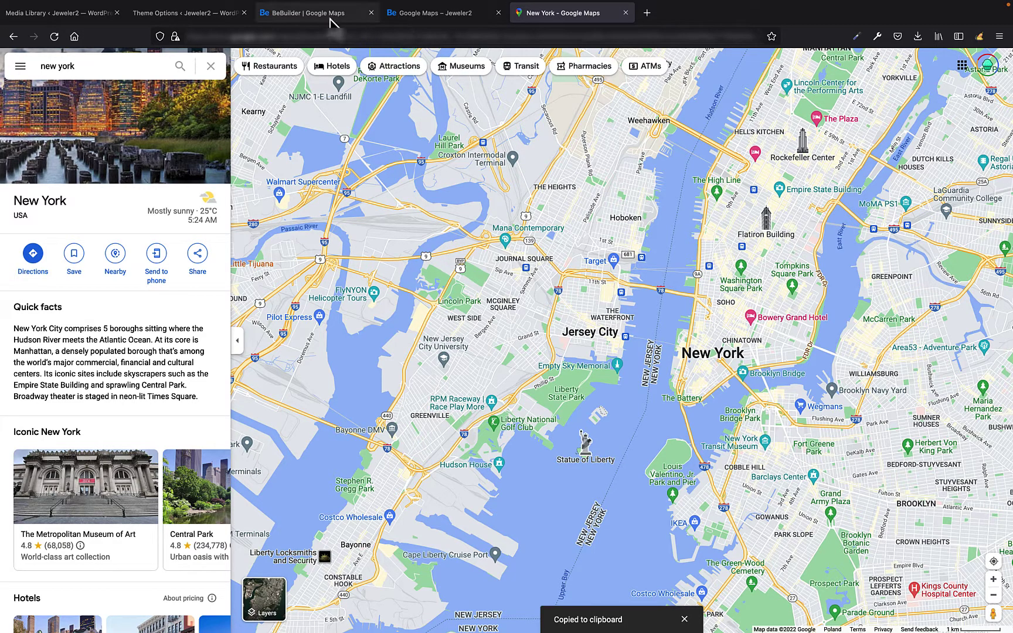
Step: Back in BeBuilder, add an additional marker to the map
{"action": "left_click", "coordinate": [351, 13]}
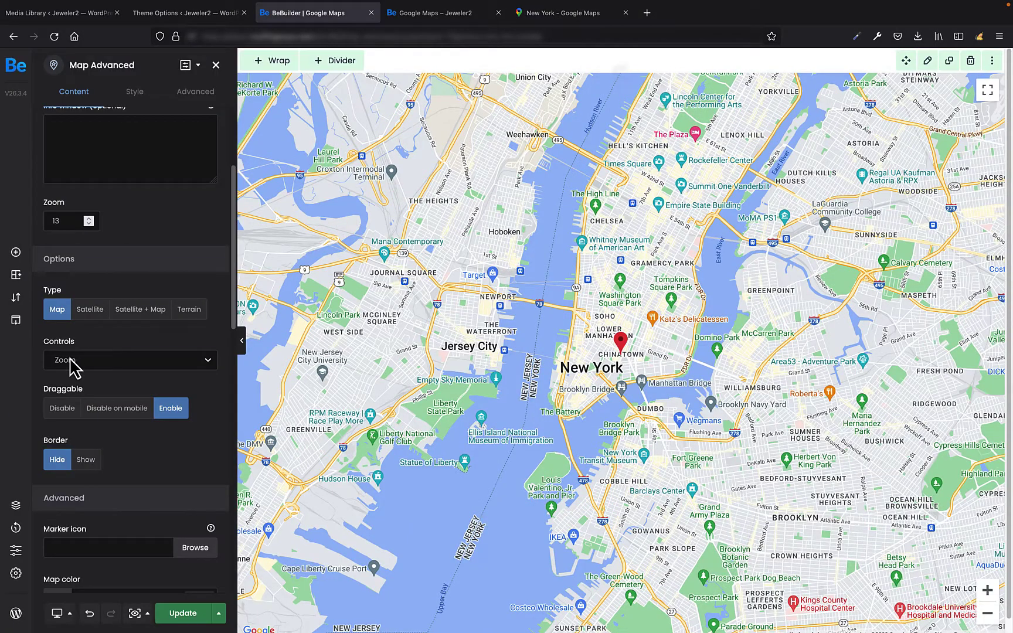
{"action": "scroll", "coordinate": [101, 435], "scroll_direction": "down", "scroll_amount": 8}
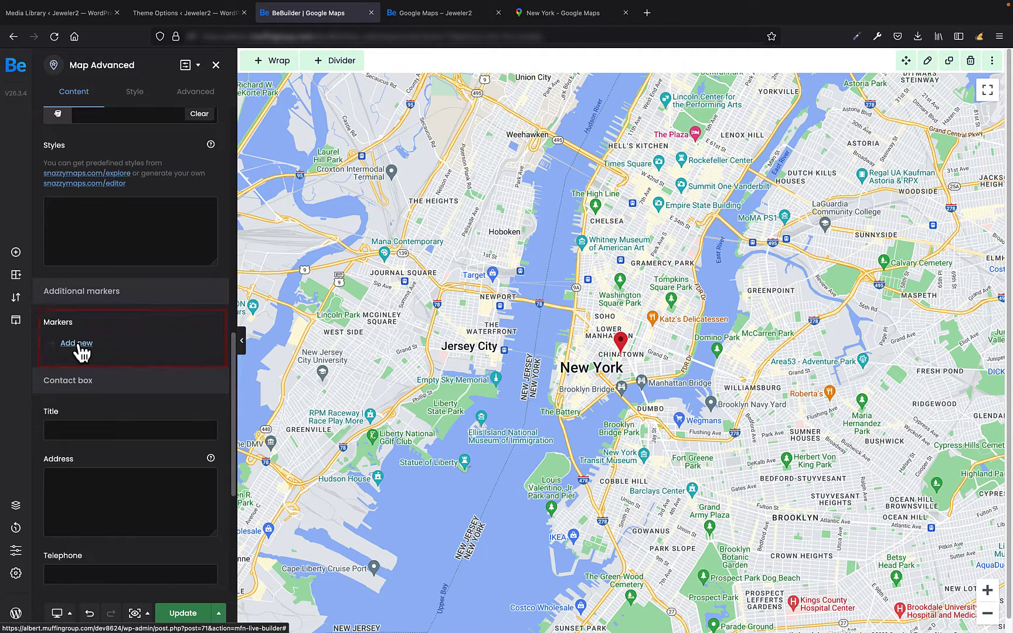
{"action": "left_click", "coordinate": [78, 346]}
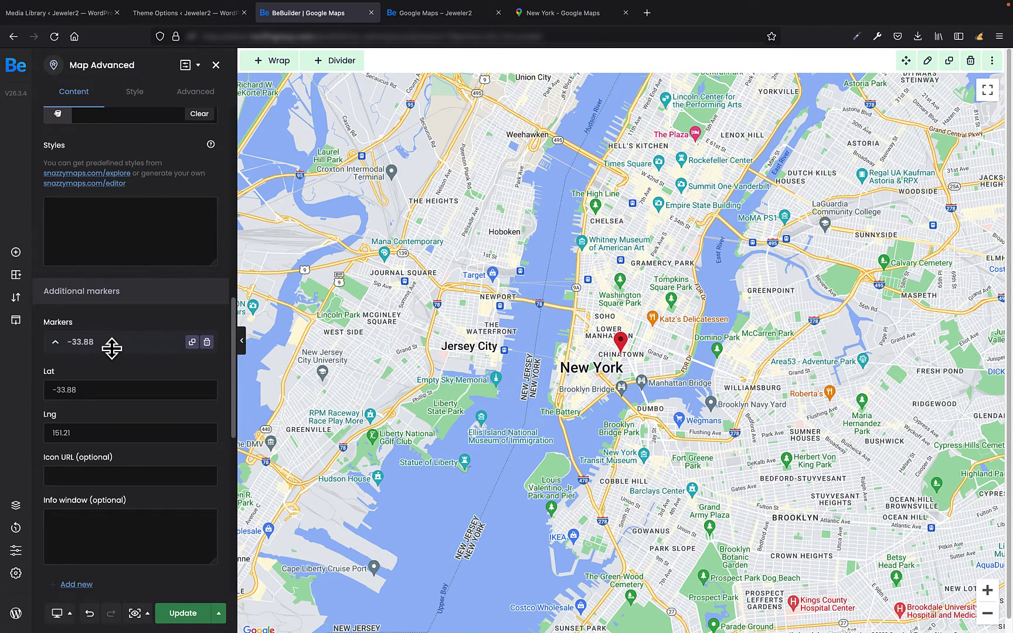
{"action": "scroll", "coordinate": [113, 396], "scroll_direction": "down", "scroll_amount": 1}
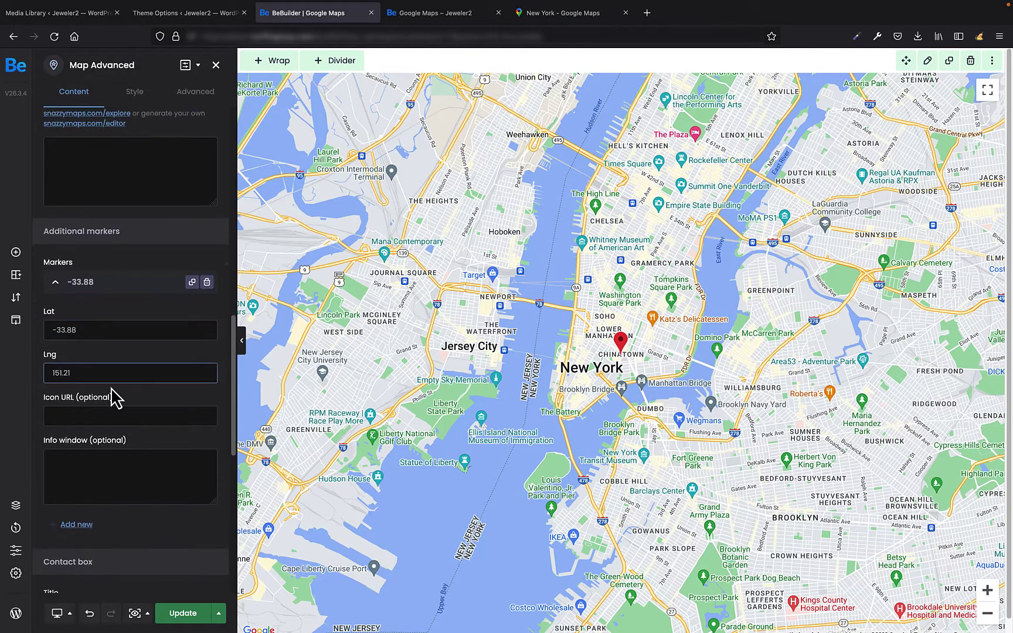
Step: Paste the coordinates as the new marker's latitude and cut out the longitude part, leaving 40.69222540531048
{"action": "left_click", "coordinate": [92, 330]}
{"action": "key", "text": "ctrl+a"}
{"action": "key", "text": "ctrl+v"}
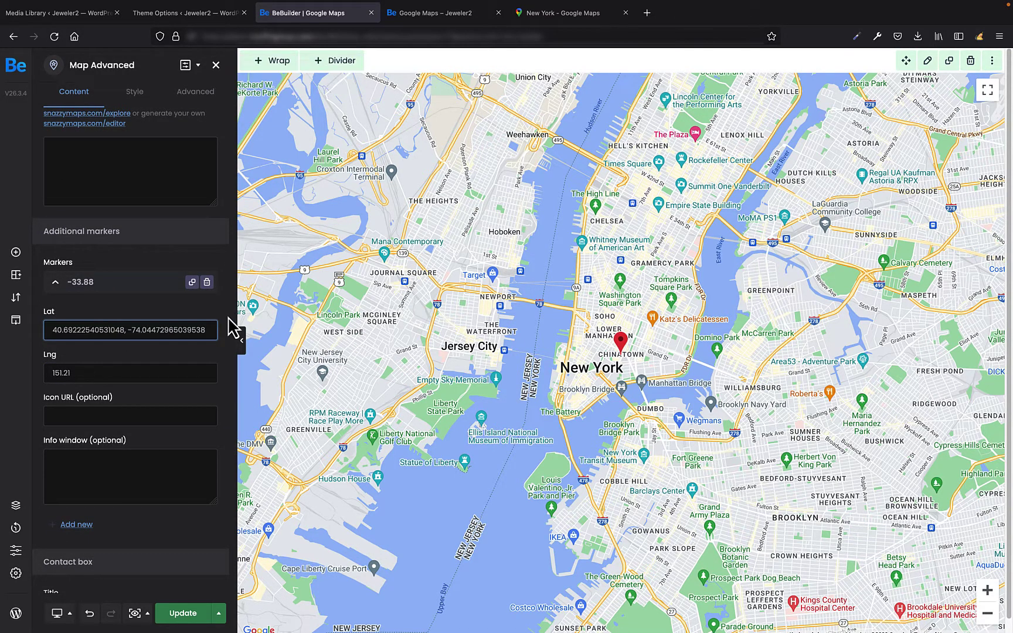
{"action": "left_click_drag", "start_coordinate": [205, 330], "coordinate": [129, 330]}
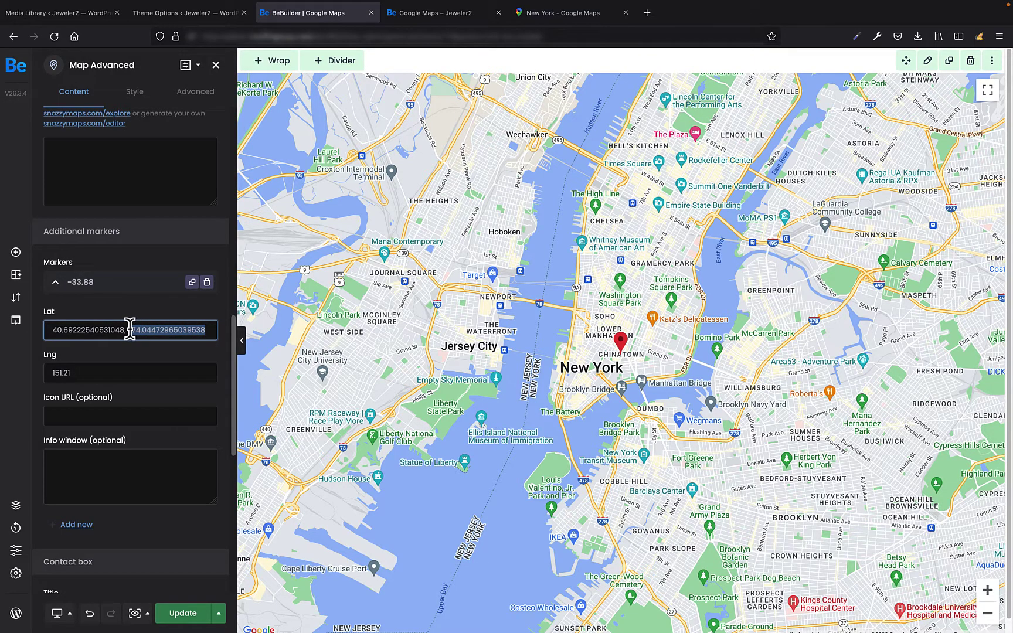
{"action": "key", "text": "ctrl+x"}
{"action": "key", "text": "BackSpace"}
{"action": "key", "text": "BackSpace"}
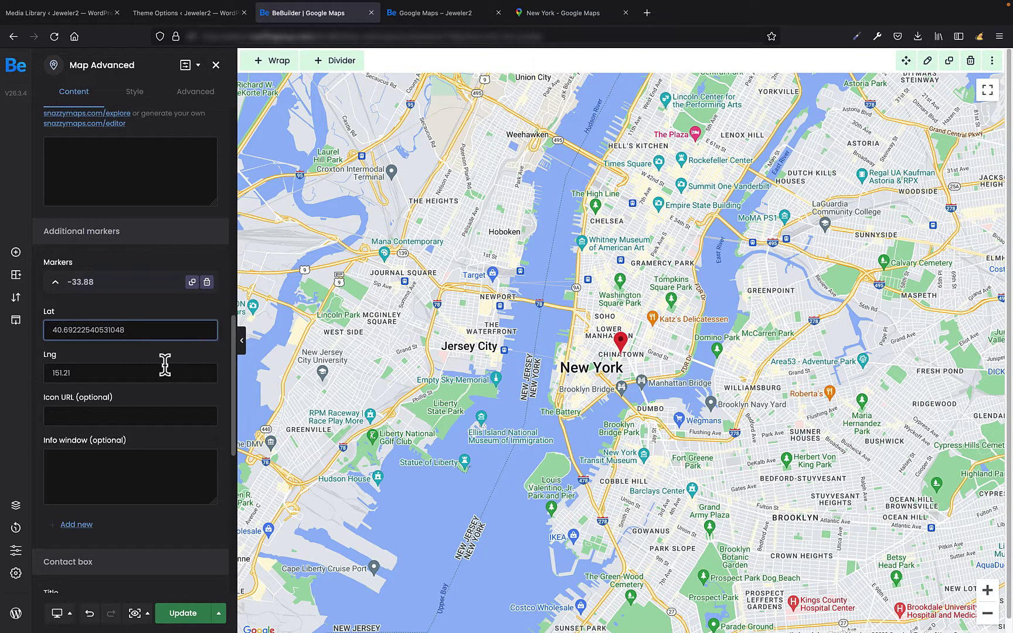
Step: Replace the marker's longitude with the cut value -74.04472965039538
{"action": "left_click_drag", "start_coordinate": [119, 373], "coordinate": [34, 377]}
{"action": "key", "text": "ctrl+v"}
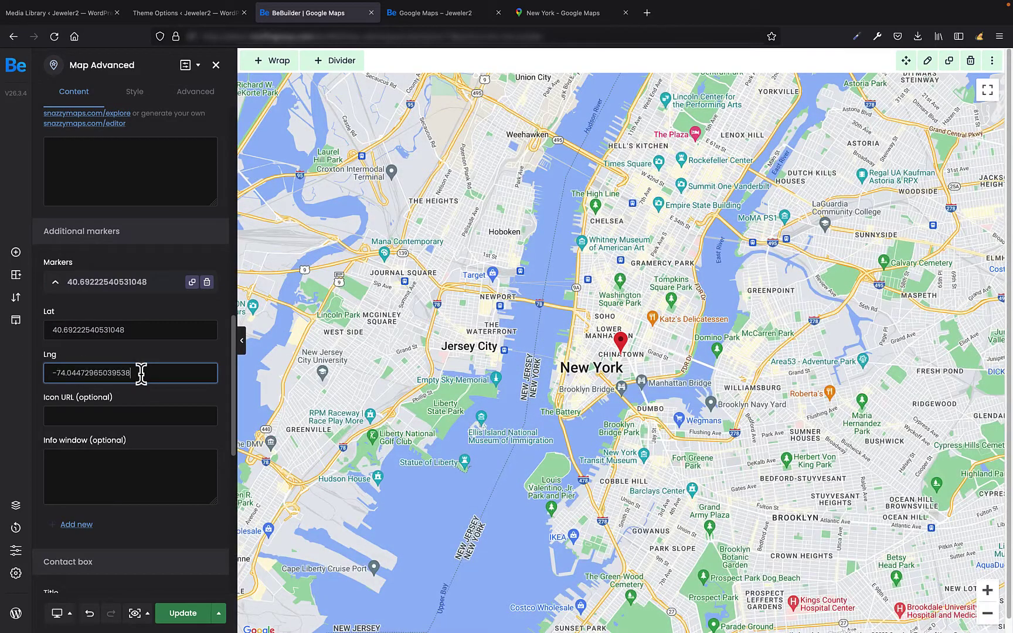
{"action": "left_click", "coordinate": [189, 360]}
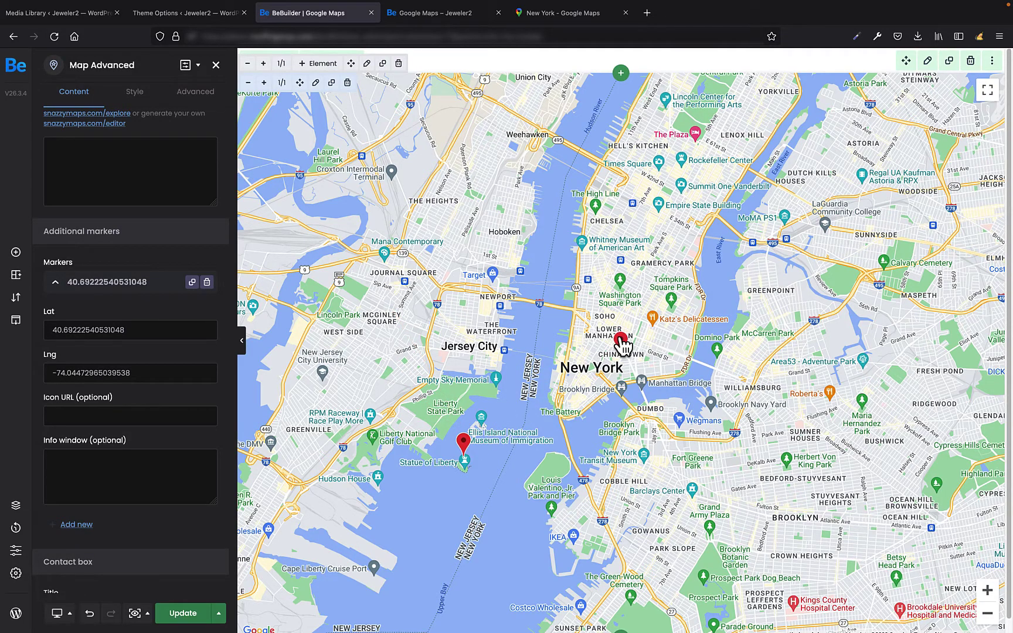
{"action": "left_click", "coordinate": [88, 418]}
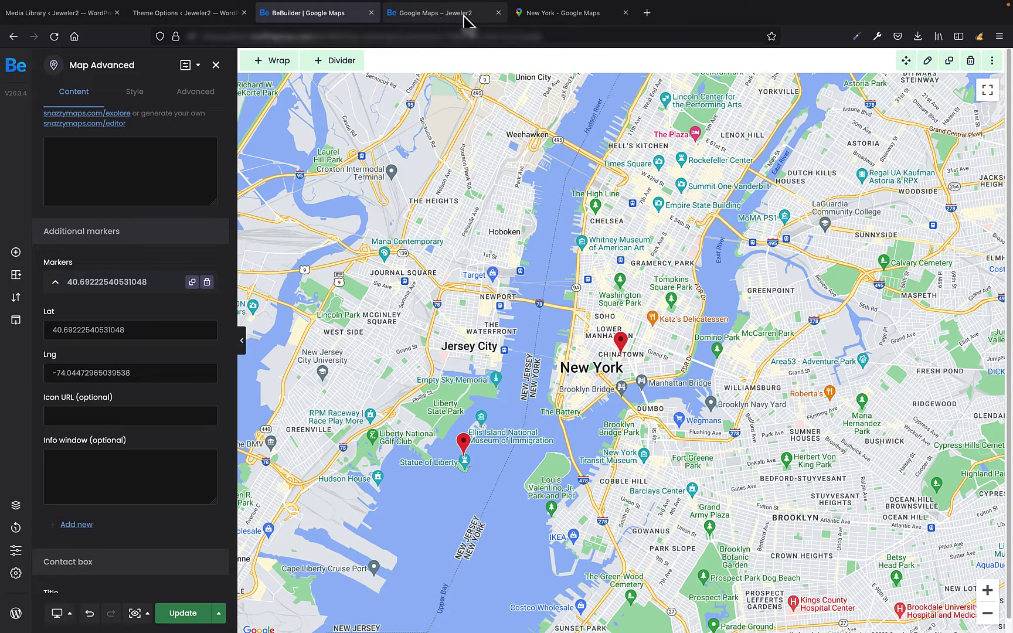
Step: In Google Maps, copy the coordinates 40.72020, -73.95426 of a point just below the McCarren Park label
{"action": "left_click", "coordinate": [563, 20]}
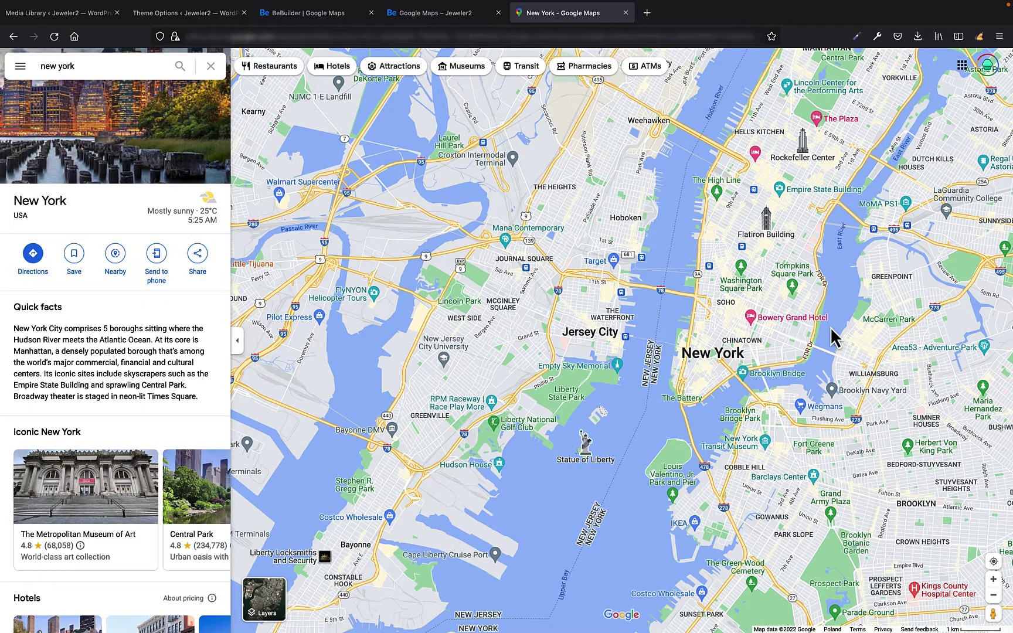
{"action": "right_click", "coordinate": [885, 330]}
{"action": "left_click", "coordinate": [910, 336]}
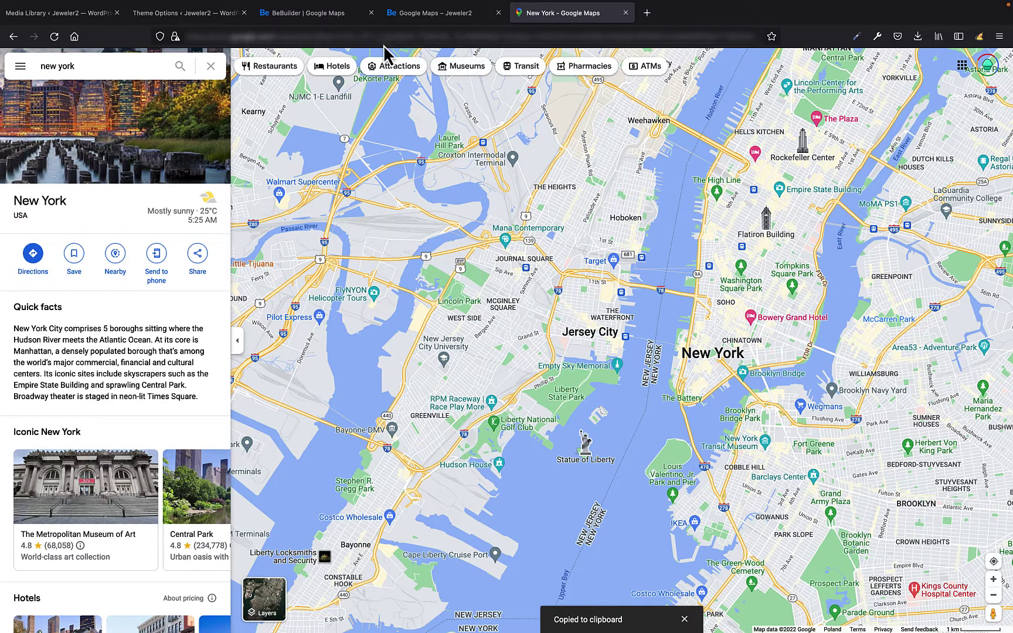
Step: Return to BeBuilder and add a second additional marker below the Statue of Liberty one
{"action": "left_click", "coordinate": [300, 14]}
{"action": "scroll", "coordinate": [111, 467], "scroll_direction": "down", "scroll_amount": 3}
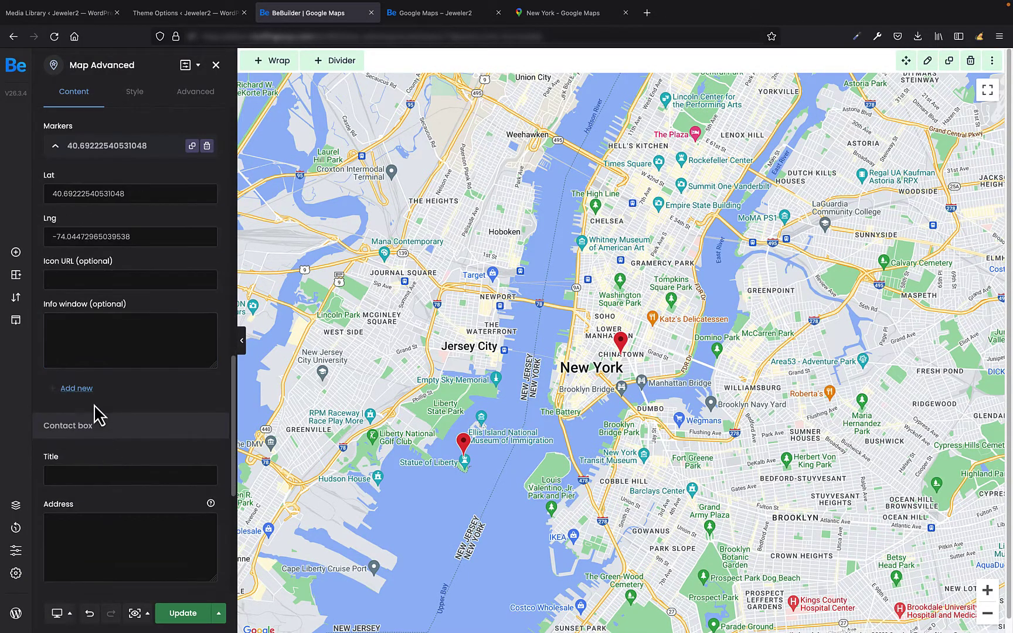
{"action": "left_click", "coordinate": [76, 389]}
Step: Split the copied coordinates into the second marker's latitude 40.72020340612246 and longitude -73.95426411261239
{"action": "left_click_drag", "start_coordinate": [83, 220], "coordinate": [36, 229]}
{"action": "key", "text": "ctrl+v"}
{"action": "left_click_drag", "start_coordinate": [199, 221], "coordinate": [126, 220]}
{"action": "key", "text": "ctrl+x"}
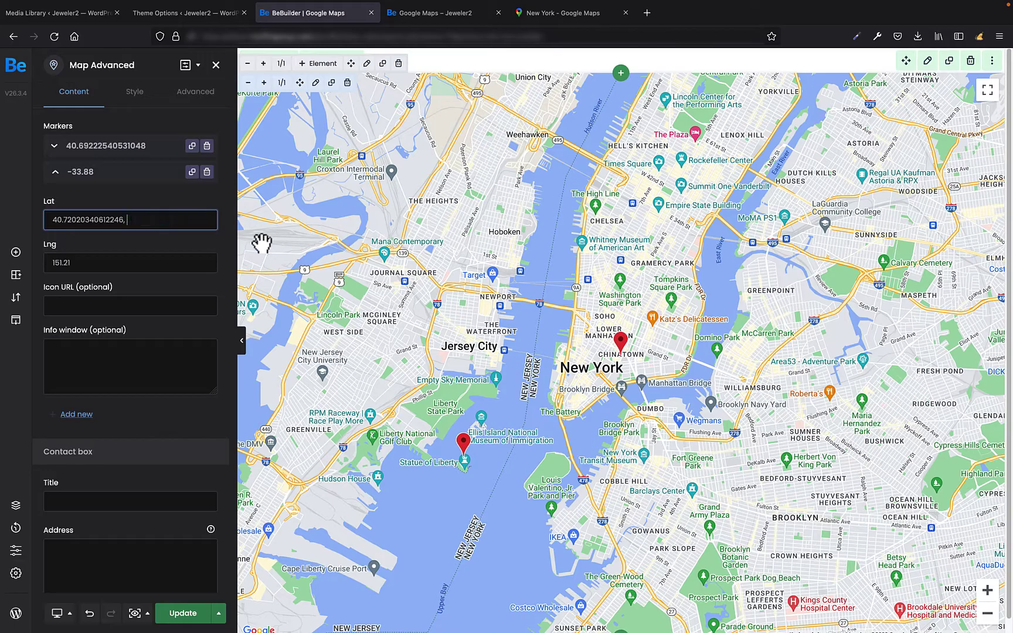
{"action": "key", "text": "BackSpace"}
{"action": "double_click", "coordinate": [115, 262]}
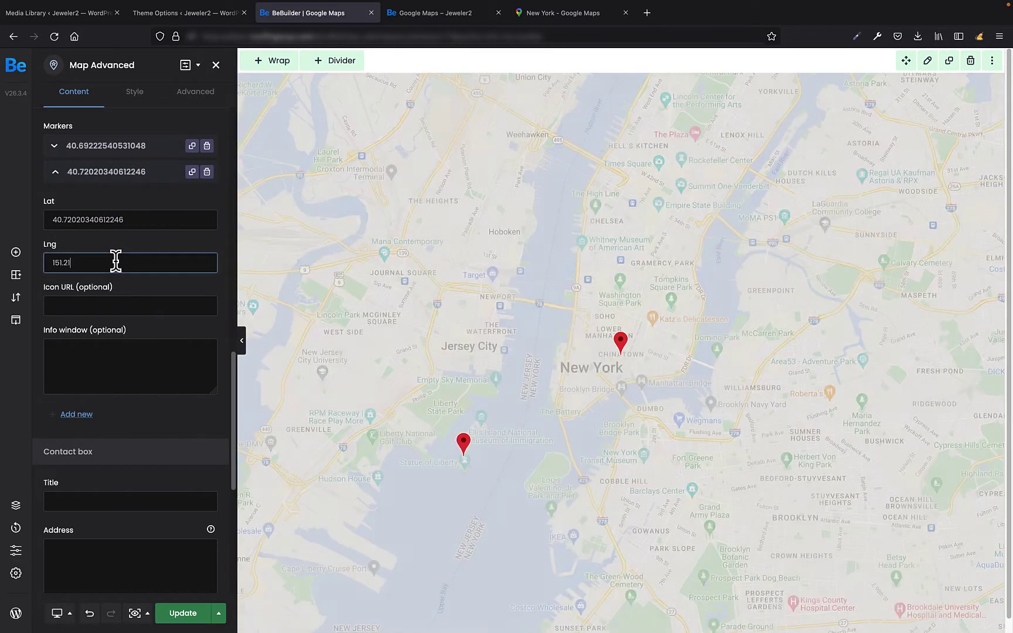
{"action": "key", "text": "ctrl+v"}
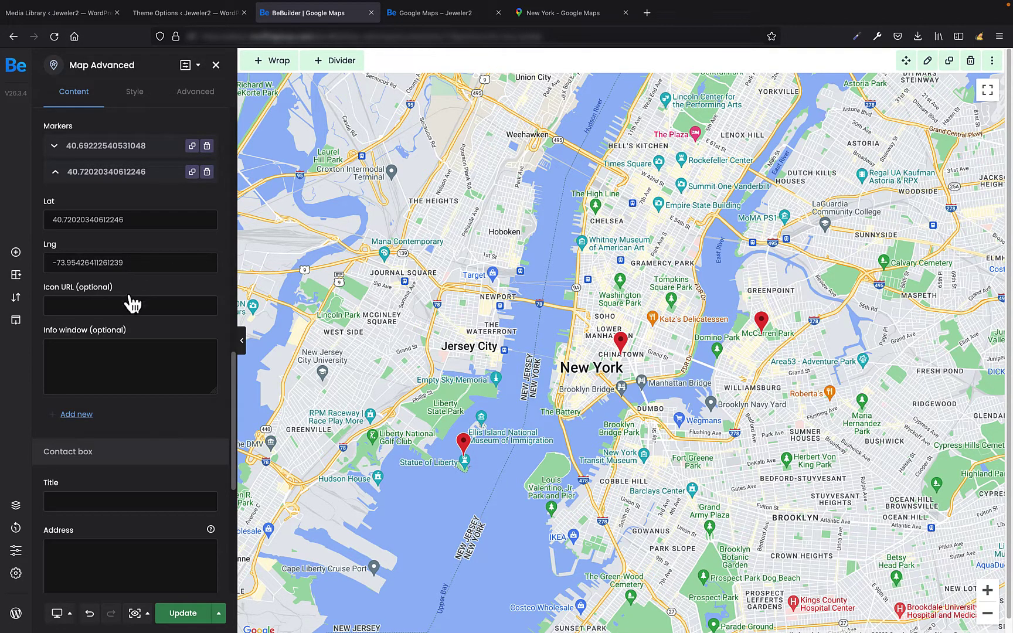
Step: Review the map's general marker icon option and the separate icon and info window settings of the first additional marker
{"action": "scroll", "coordinate": [132, 293], "scroll_direction": "up", "scroll_amount": 15}
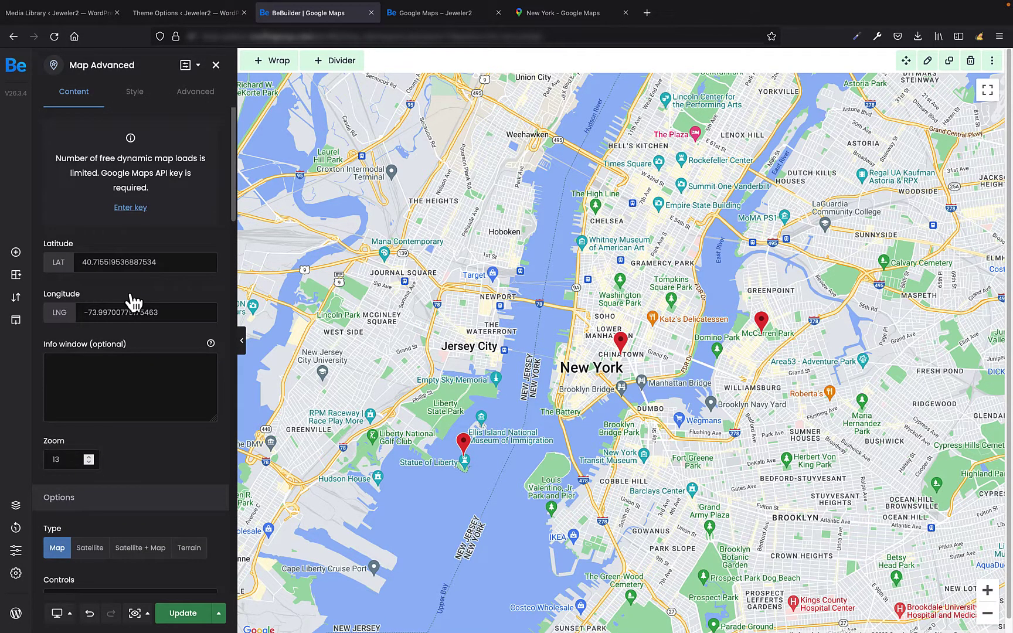
{"action": "scroll", "coordinate": [132, 300], "scroll_direction": "down", "scroll_amount": 3}
{"action": "scroll", "coordinate": [142, 288], "scroll_direction": "up", "scroll_amount": 2}
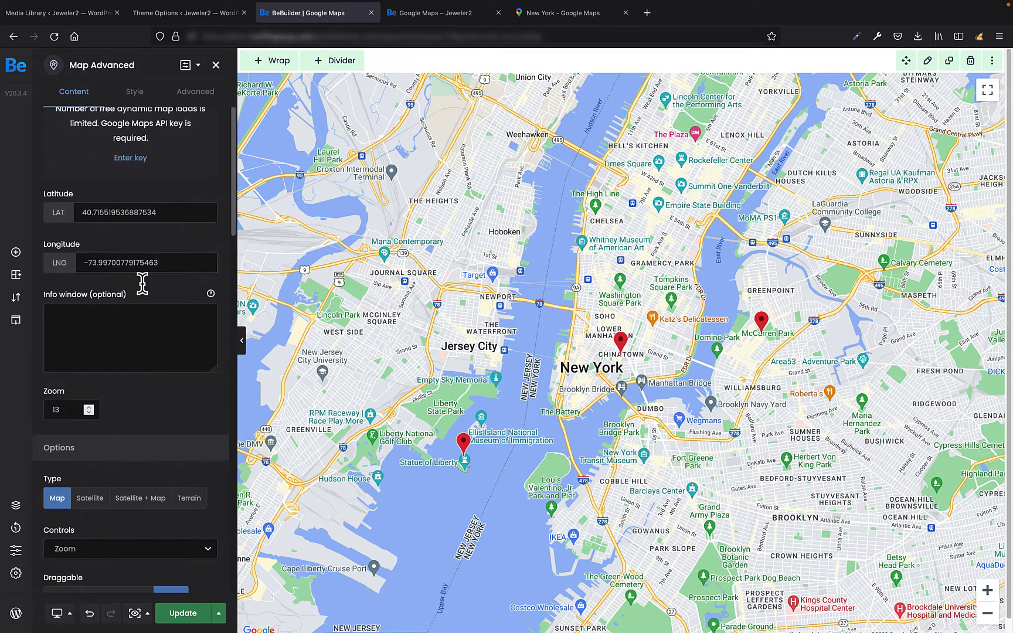
{"action": "scroll", "coordinate": [154, 320], "scroll_direction": "down", "scroll_amount": 5}
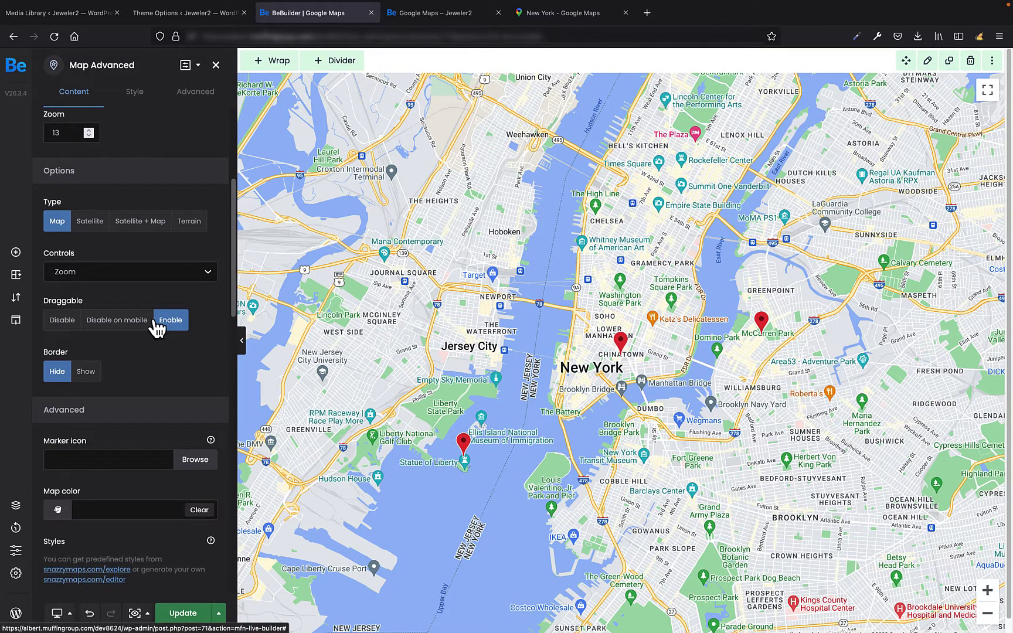
{"action": "scroll", "coordinate": [99, 381], "scroll_direction": "down", "scroll_amount": 1}
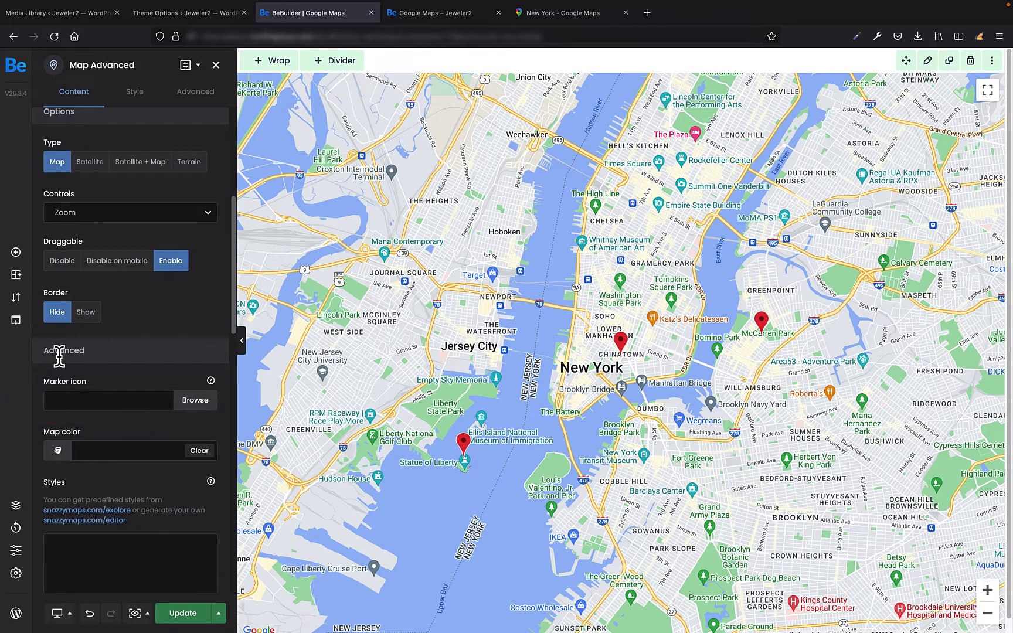
{"action": "scroll", "coordinate": [60, 354], "scroll_direction": "down", "scroll_amount": 5}
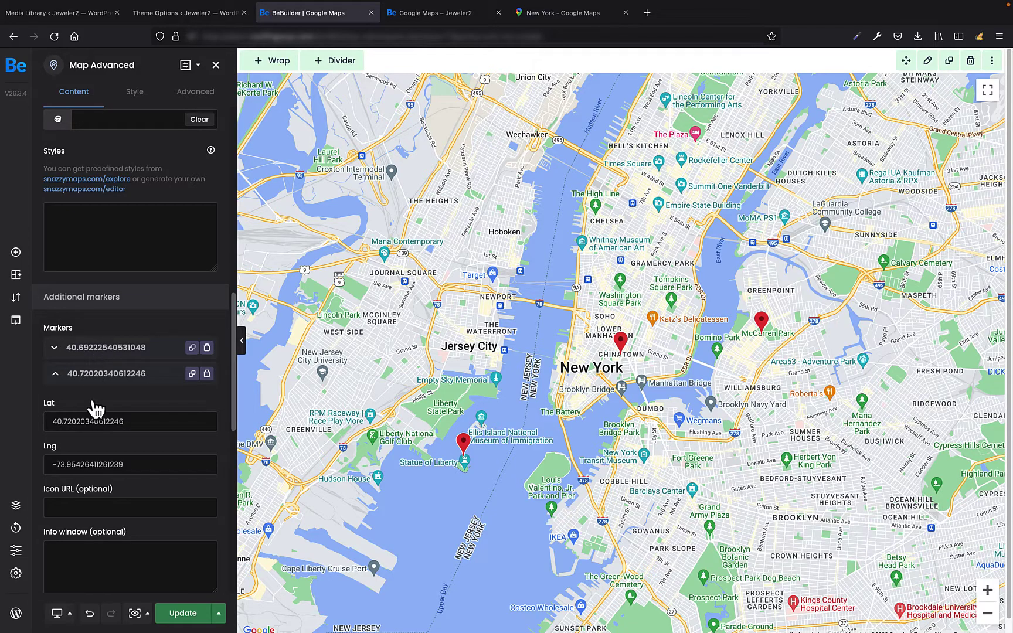
{"action": "left_click", "coordinate": [55, 349]}
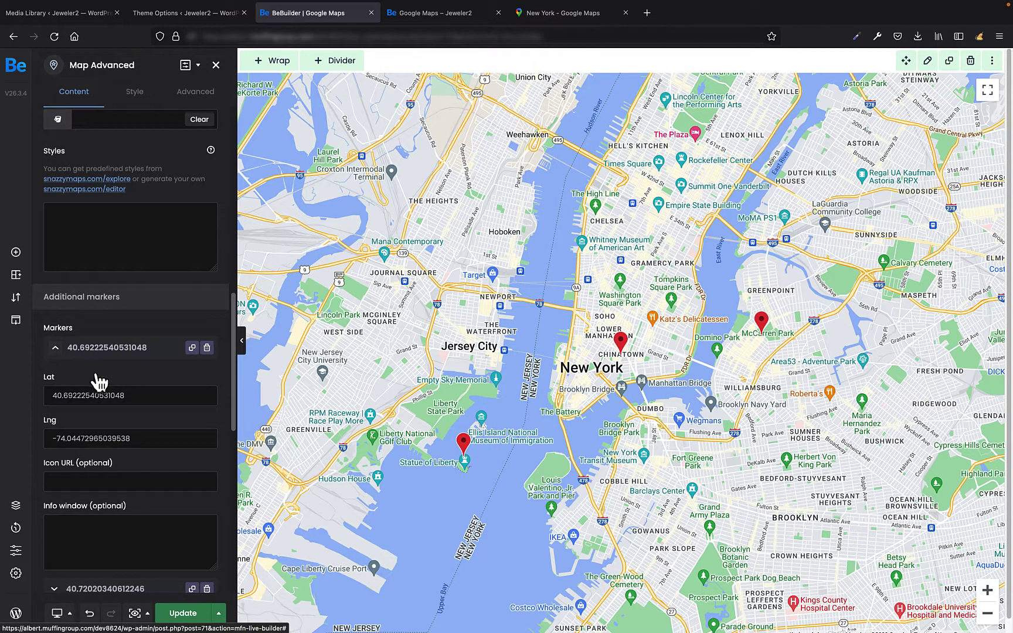
{"action": "scroll", "coordinate": [94, 380], "scroll_direction": "down", "scroll_amount": 3}
{"action": "left_click", "coordinate": [74, 387]}
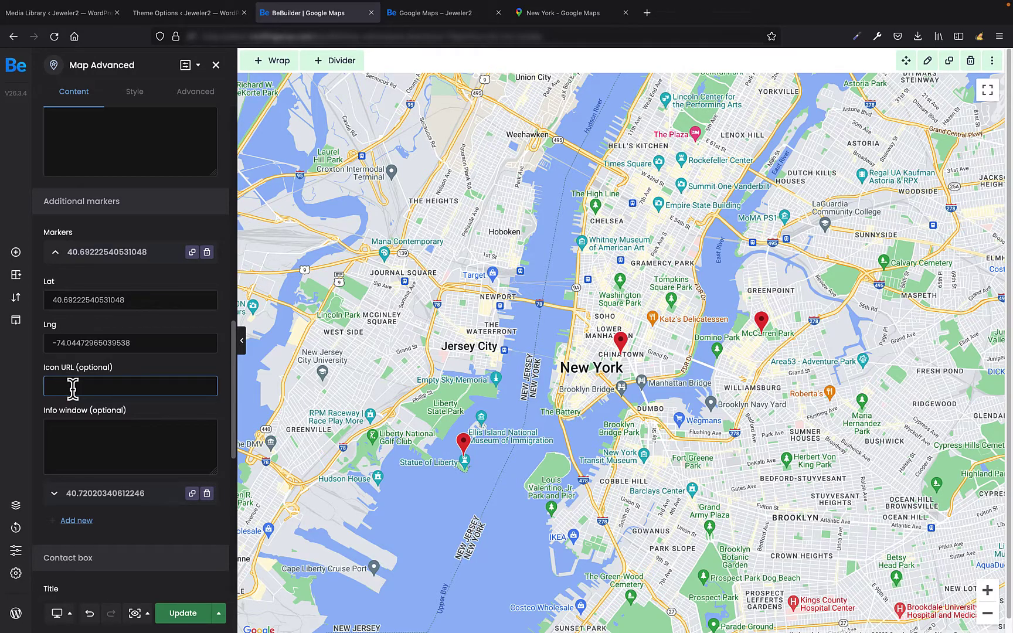
{"action": "scroll", "coordinate": [73, 387], "scroll_direction": "up", "scroll_amount": 12}
{"action": "scroll", "coordinate": [73, 388], "scroll_direction": "down", "scroll_amount": 5}
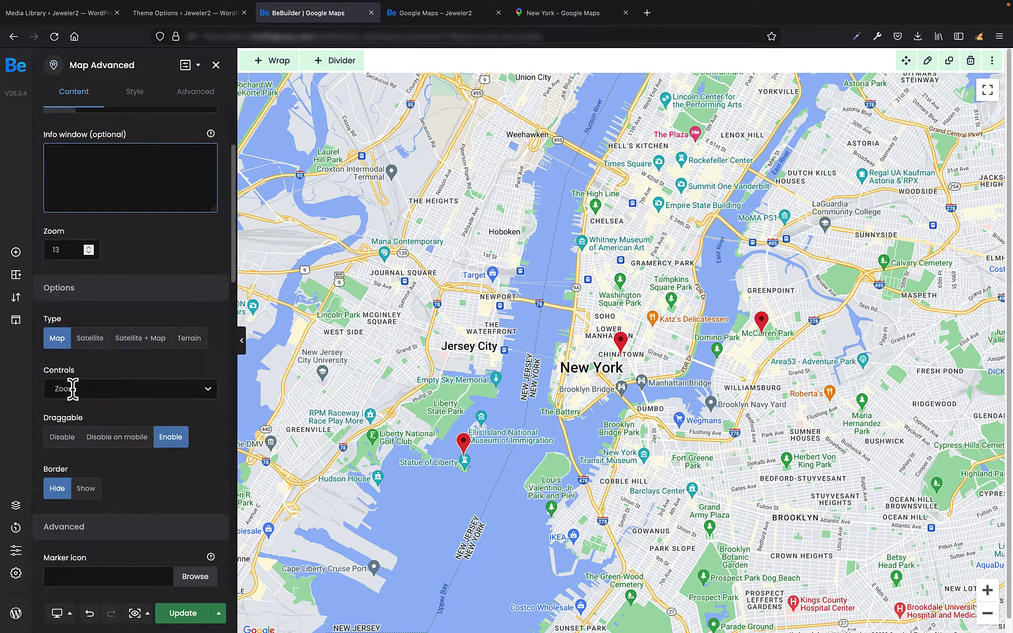
{"action": "scroll", "coordinate": [75, 399], "scroll_direction": "down", "scroll_amount": 5}
{"action": "left_click", "coordinate": [84, 303]}
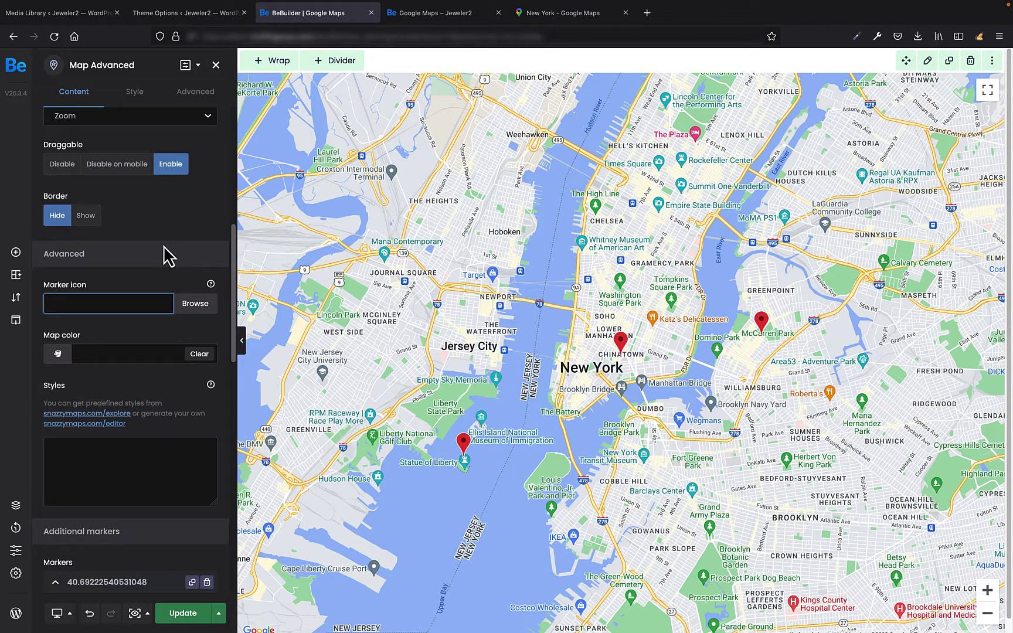
{"action": "scroll", "coordinate": [167, 256], "scroll_direction": "down", "scroll_amount": 5}
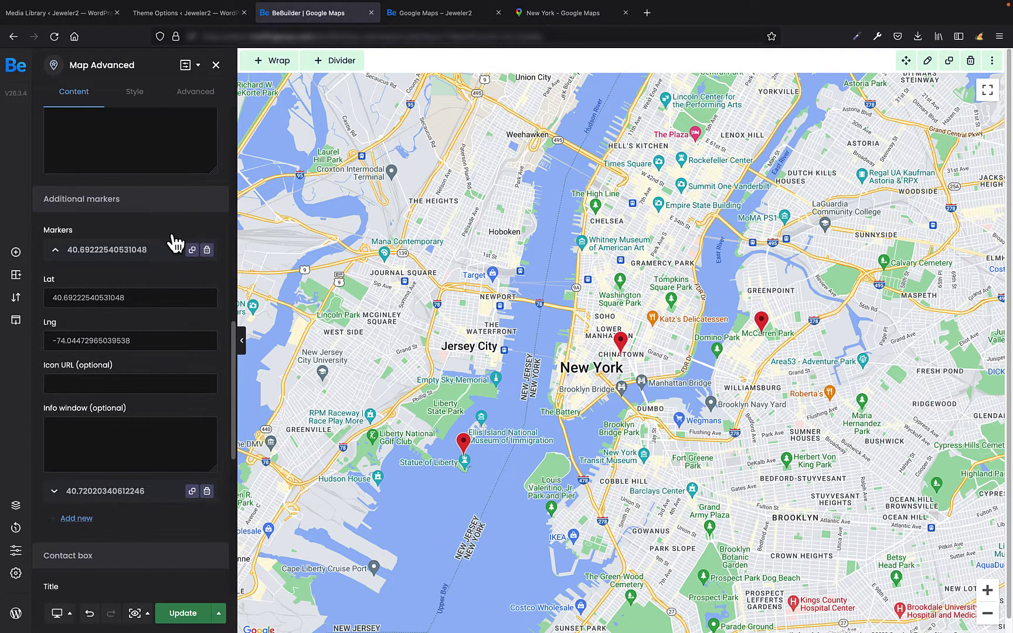
{"action": "scroll", "coordinate": [175, 242], "scroll_direction": "up", "scroll_amount": 5}
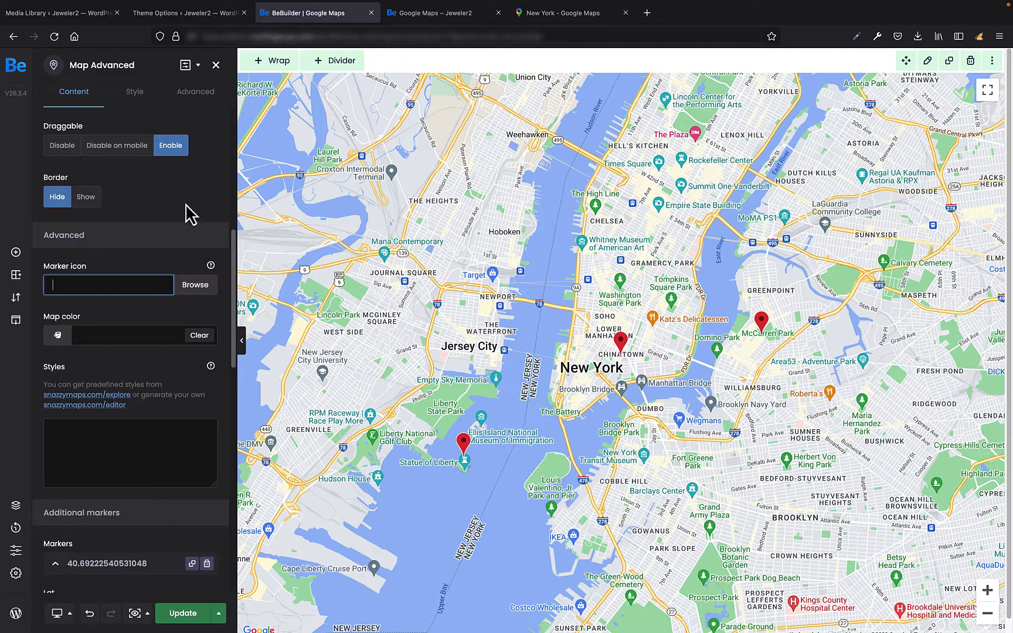
Step: Set the map's marker icon to pin1.svg, the red pin from the media library
{"action": "left_click", "coordinate": [200, 288]}
{"action": "left_click", "coordinate": [256, 208]}
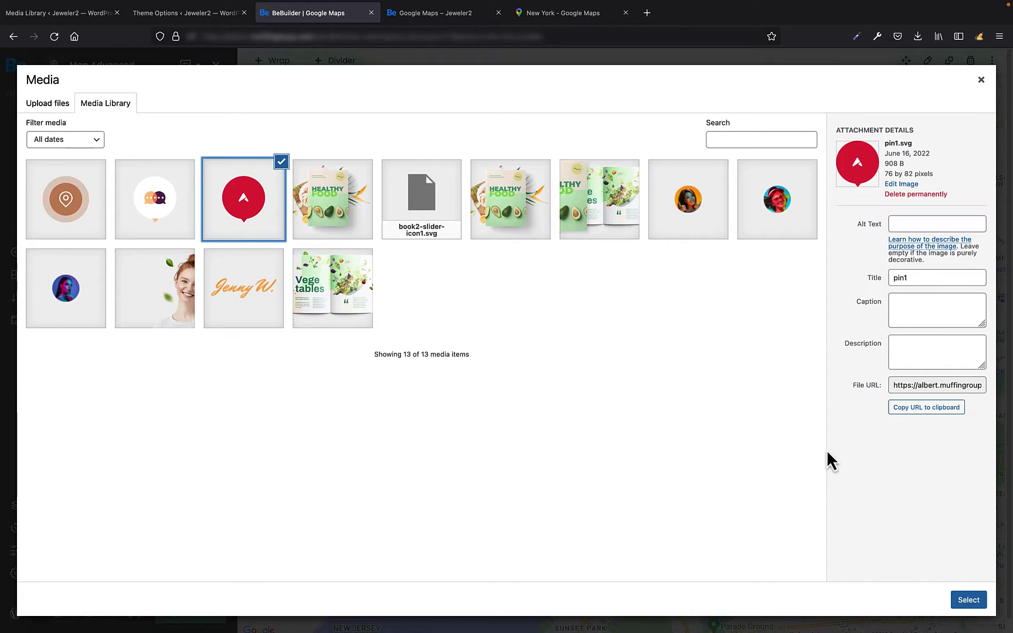
{"action": "left_click", "coordinate": [970, 600]}
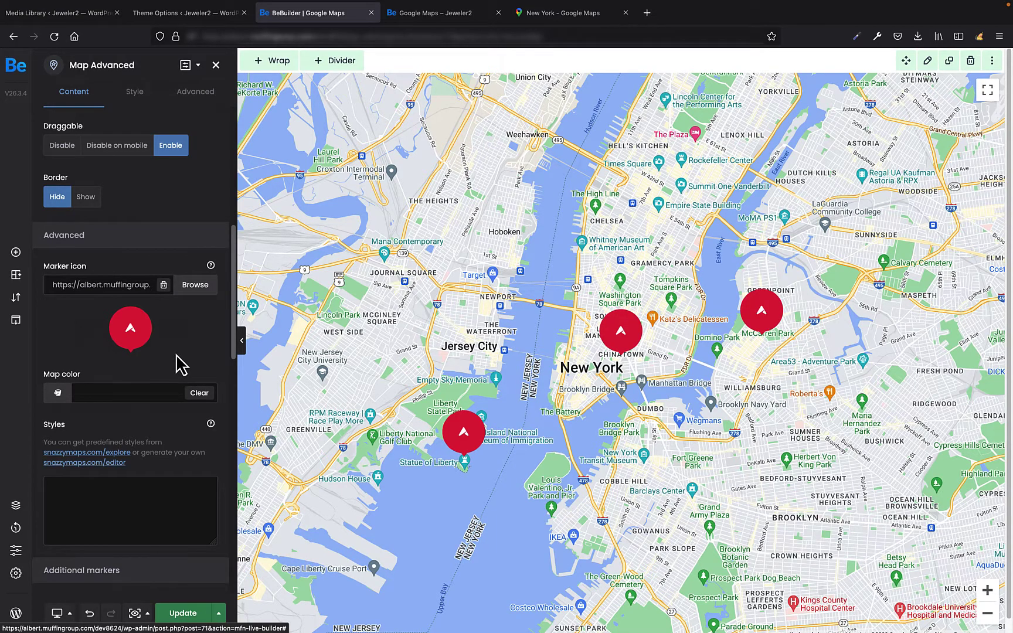
Step: Copy the file URL of pin2.svg from the WordPress media library and use it as the first additional marker's icon
{"action": "scroll", "coordinate": [179, 365], "scroll_direction": "down", "scroll_amount": 6}
{"action": "left_click", "coordinate": [158, 385]}
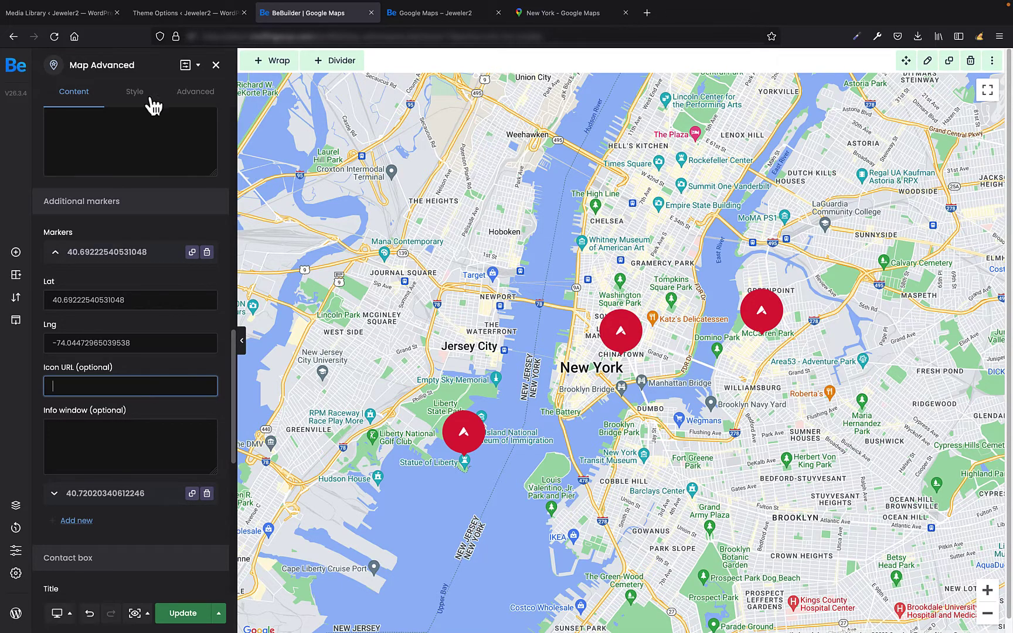
{"action": "left_click", "coordinate": [82, 13]}
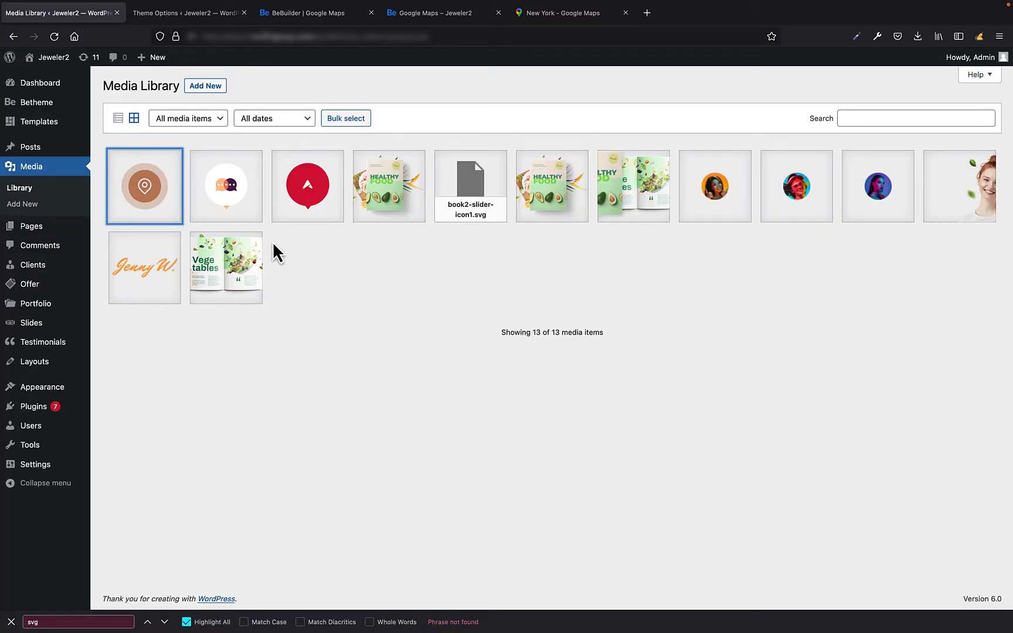
{"action": "left_click", "coordinate": [223, 204]}
{"action": "left_click", "coordinate": [828, 370]}
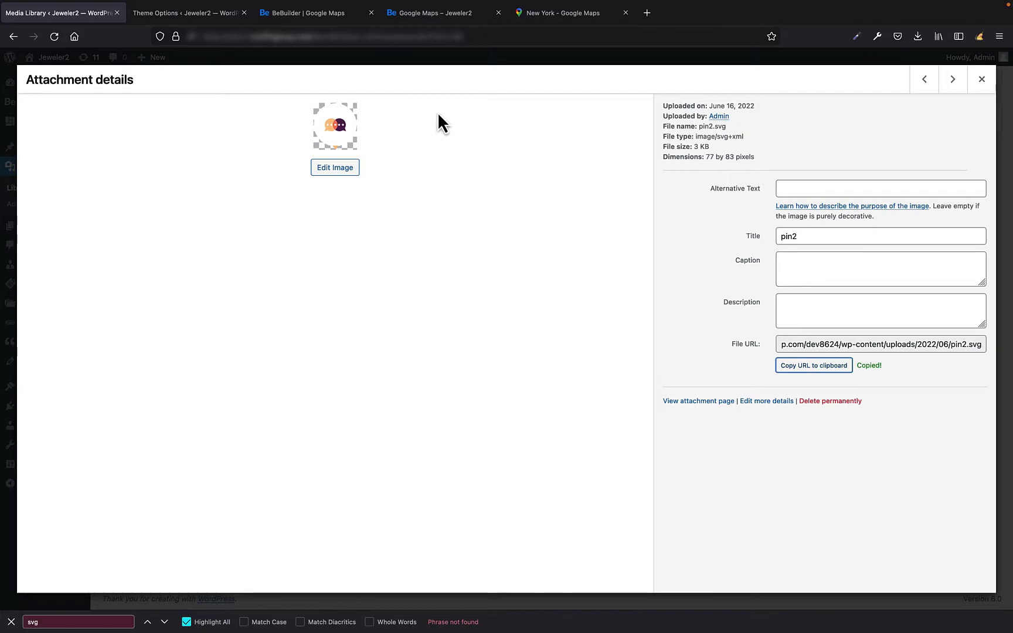
{"action": "left_click", "coordinate": [980, 81]}
{"action": "left_click", "coordinate": [328, 14]}
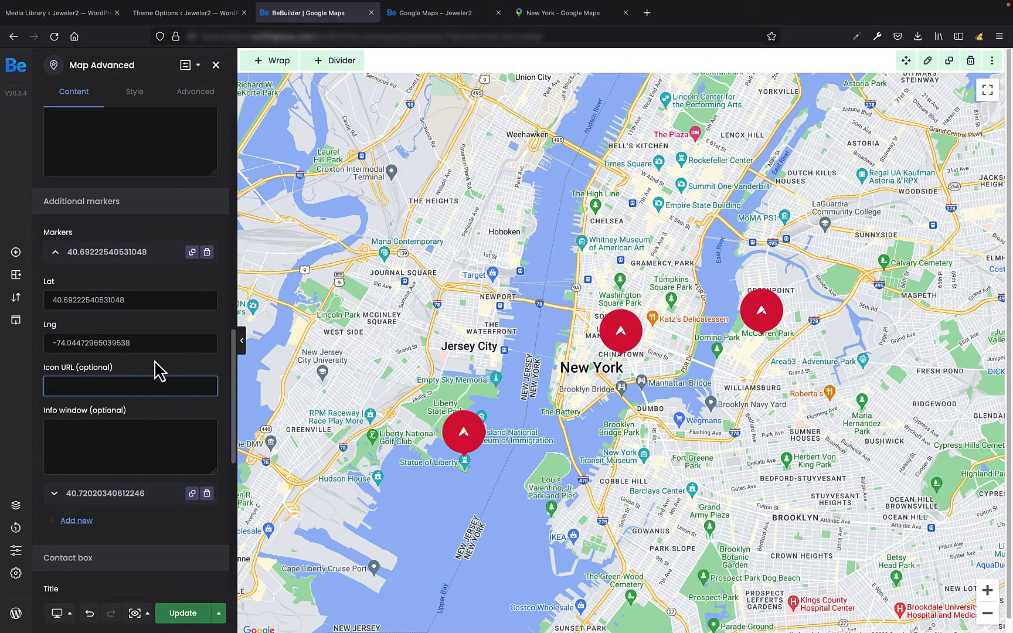
{"action": "key", "text": "super+v"}
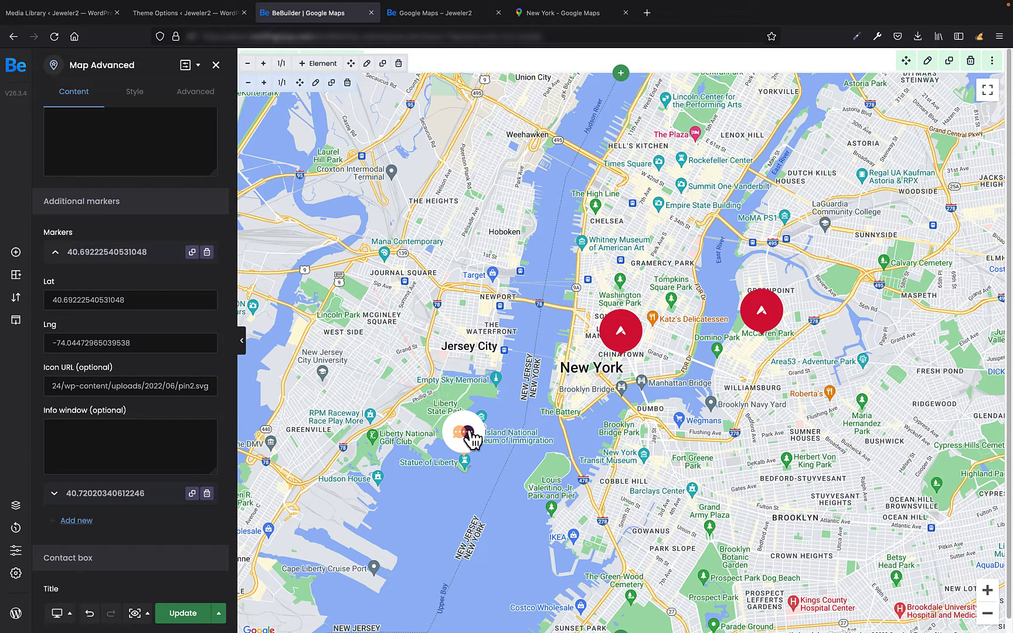
Step: Copy the file URL of pin3.svg from the media library and use it as the second additional marker's icon
{"action": "scroll", "coordinate": [129, 369], "scroll_direction": "down", "scroll_amount": 3}
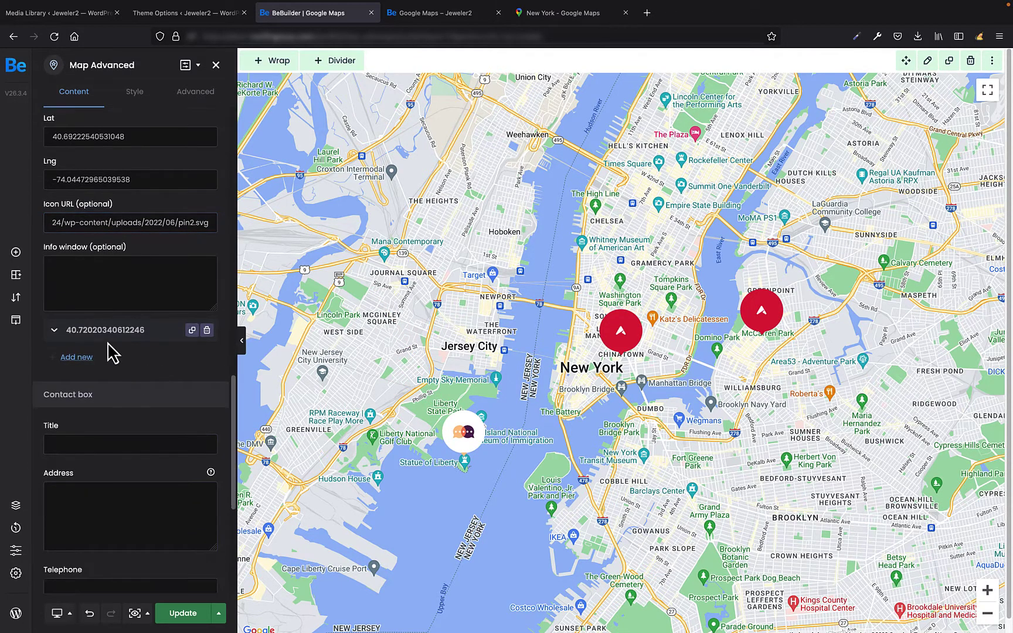
{"action": "left_click", "coordinate": [55, 331]}
{"action": "scroll", "coordinate": [165, 270], "scroll_direction": "up", "scroll_amount": 2}
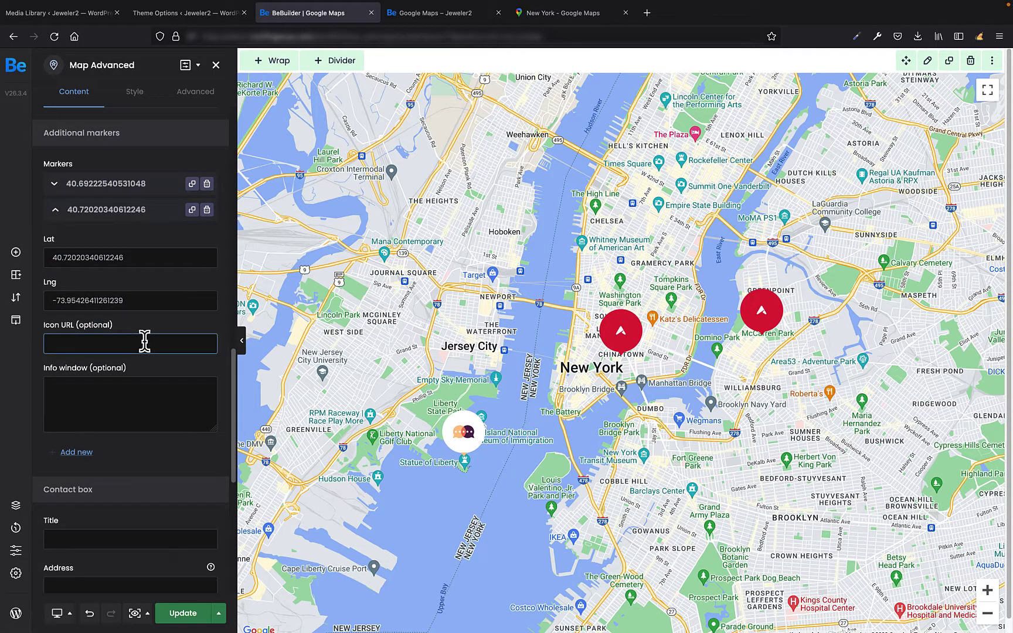
{"action": "left_click", "coordinate": [71, 17]}
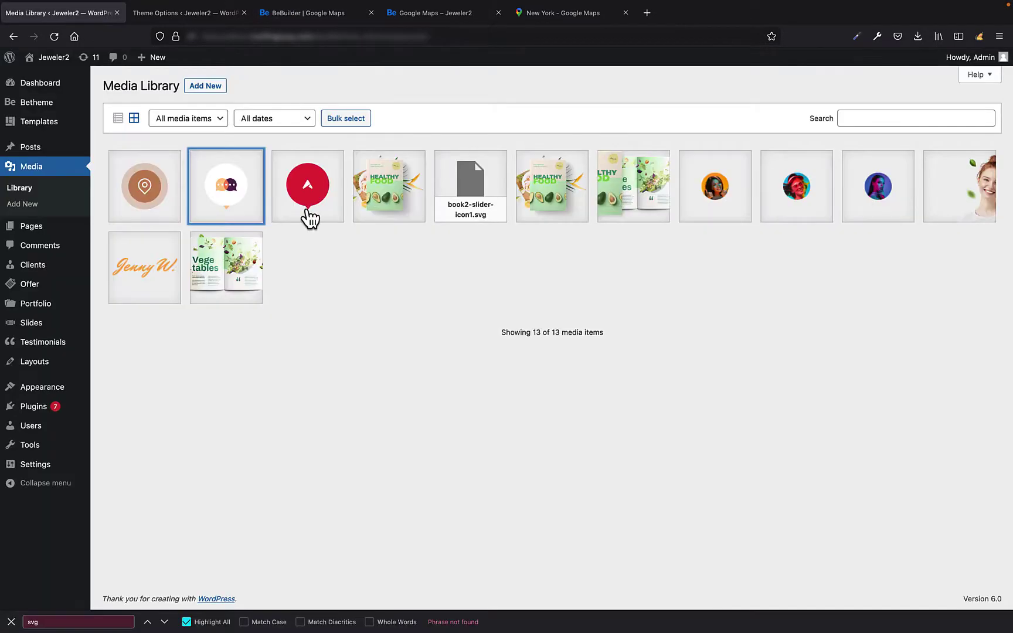
{"action": "left_click", "coordinate": [155, 187]}
{"action": "left_click", "coordinate": [816, 366]}
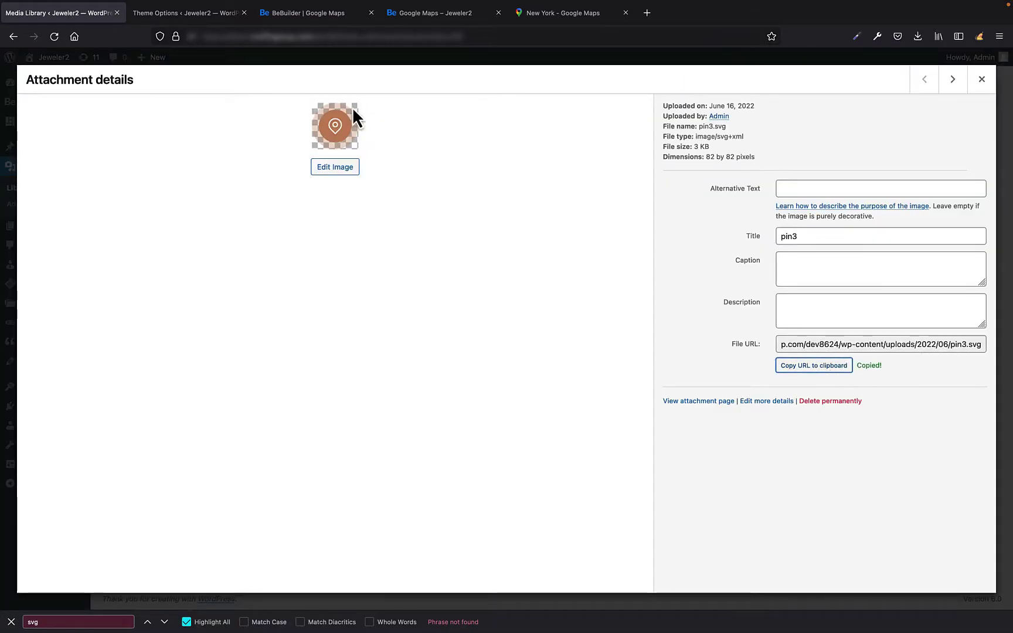
{"action": "left_click", "coordinate": [302, 16]}
{"action": "left_click", "coordinate": [117, 338]}
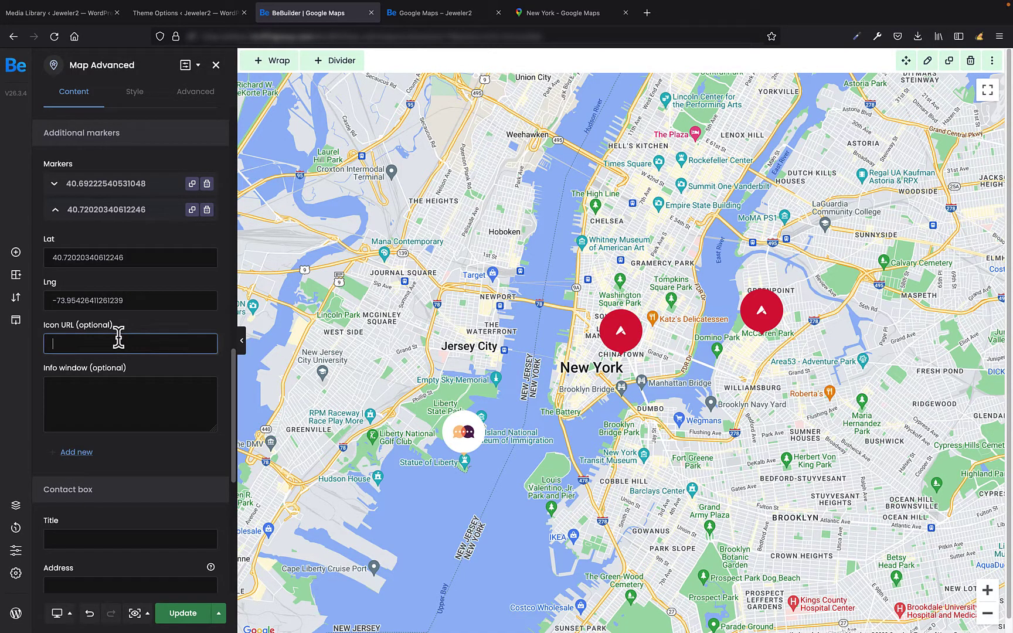
{"action": "key", "text": "ctrl+v"}
{"action": "left_click", "coordinate": [218, 330]}
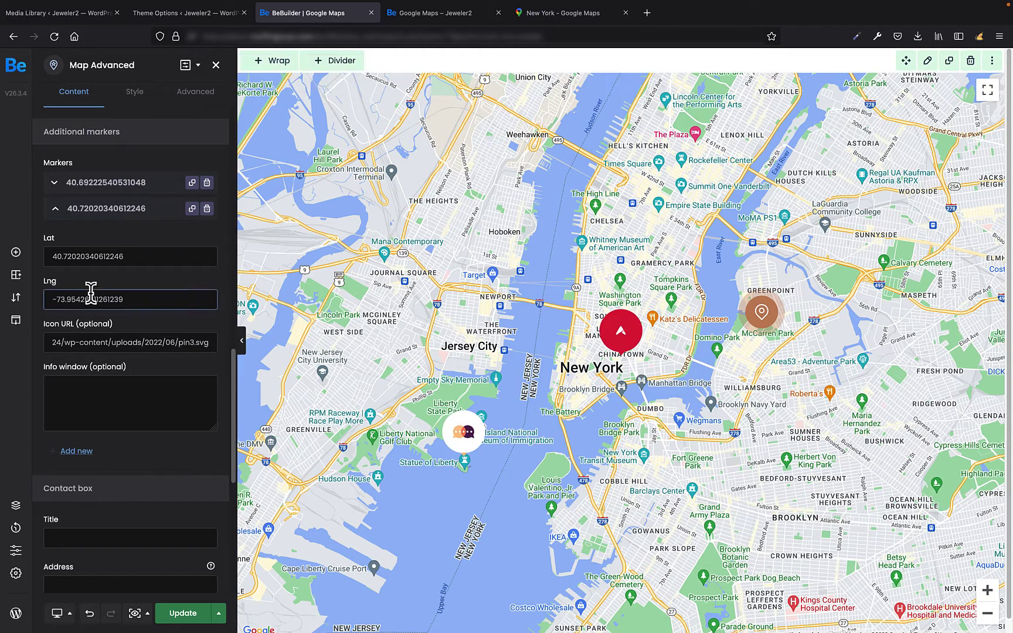
Step: Fill the main marker's info window with HTML for the be.svg logo at width 100, address, phone link and muffingroup.com link, and preview it
{"action": "left_click", "coordinate": [112, 261]}
{"action": "scroll", "coordinate": [112, 261], "scroll_direction": "down", "scroll_amount": 10}
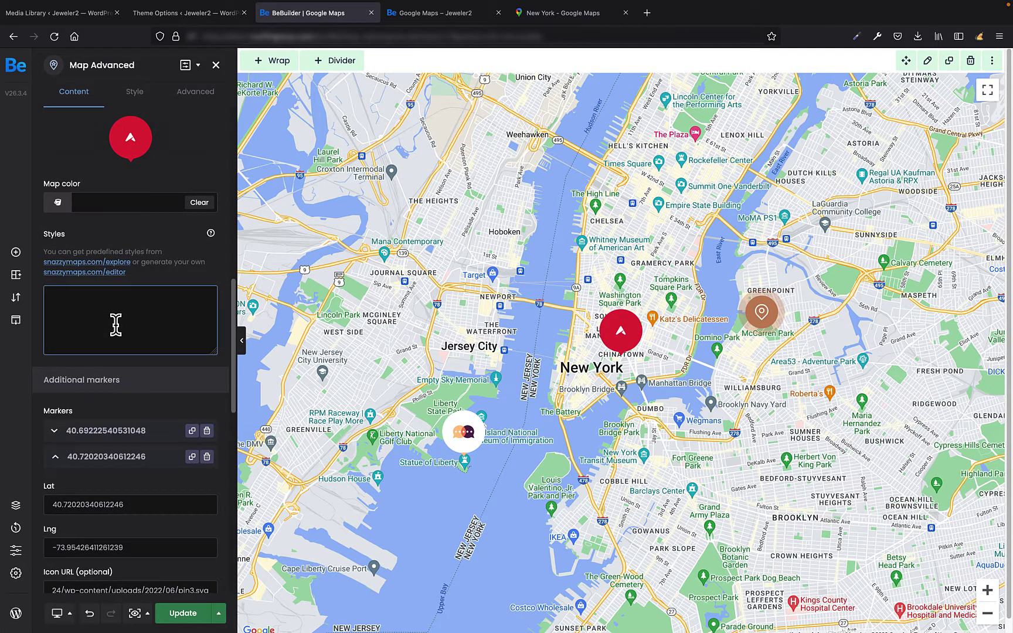
{"action": "scroll", "coordinate": [116, 324], "scroll_direction": "up", "scroll_amount": 10}
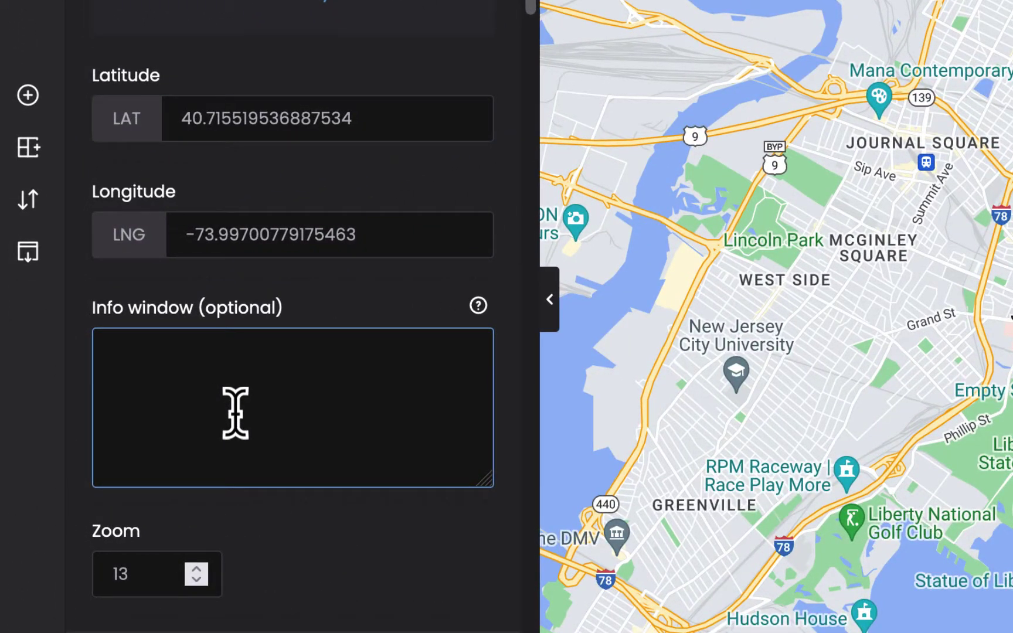
{"action": "left_click", "coordinate": [235, 414]}
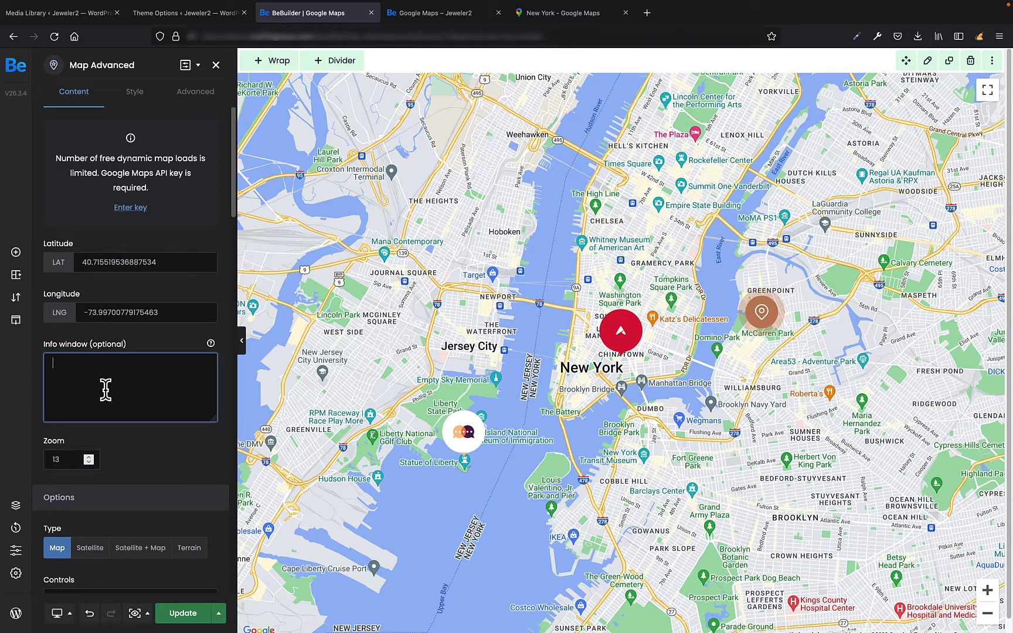
{"action": "key", "text": "ctrl+v"}
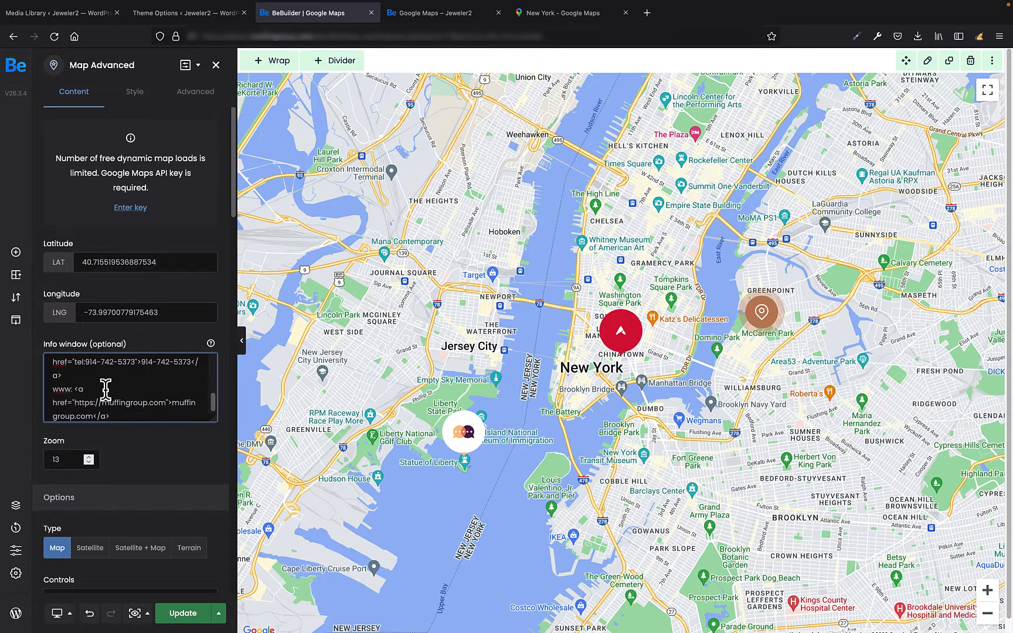
{"action": "left_click_drag", "start_coordinate": [214, 419], "coordinate": [216, 571]}
{"action": "left_click", "coordinate": [57, 363]}
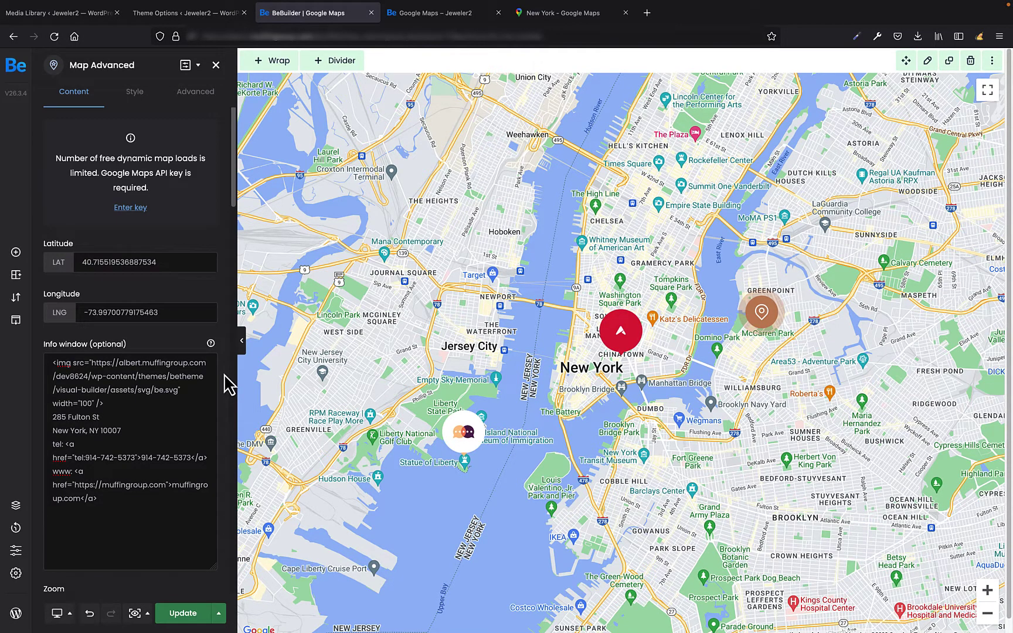
{"action": "left_click", "coordinate": [621, 334]}
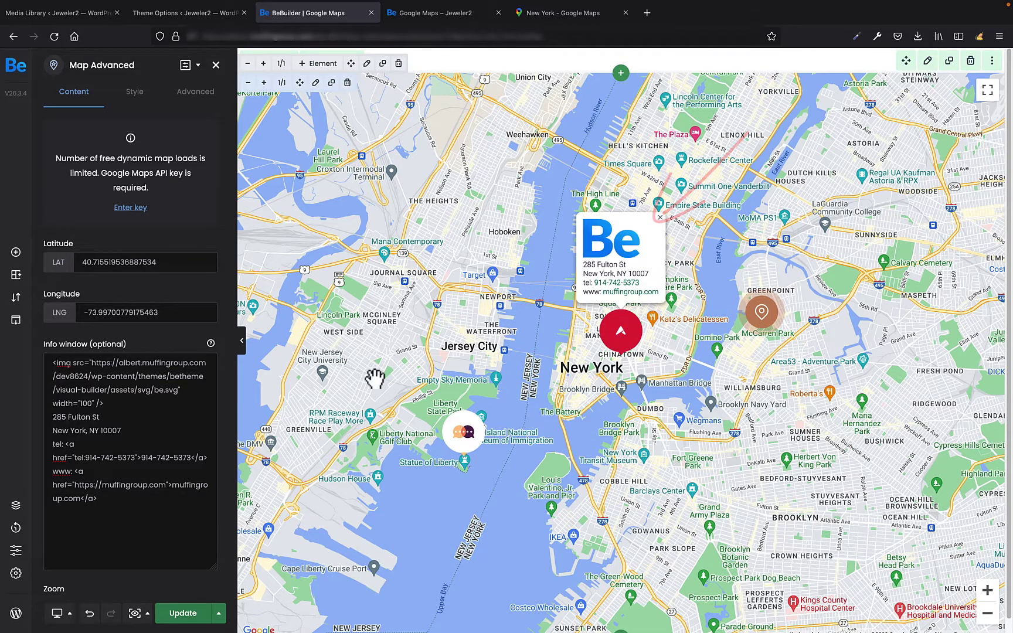
Step: Enter the lines "Adress", "Phone" and "Site URL" as the first additional marker's info window and preview it on the map
{"action": "scroll", "coordinate": [160, 408], "scroll_direction": "down", "scroll_amount": 10}
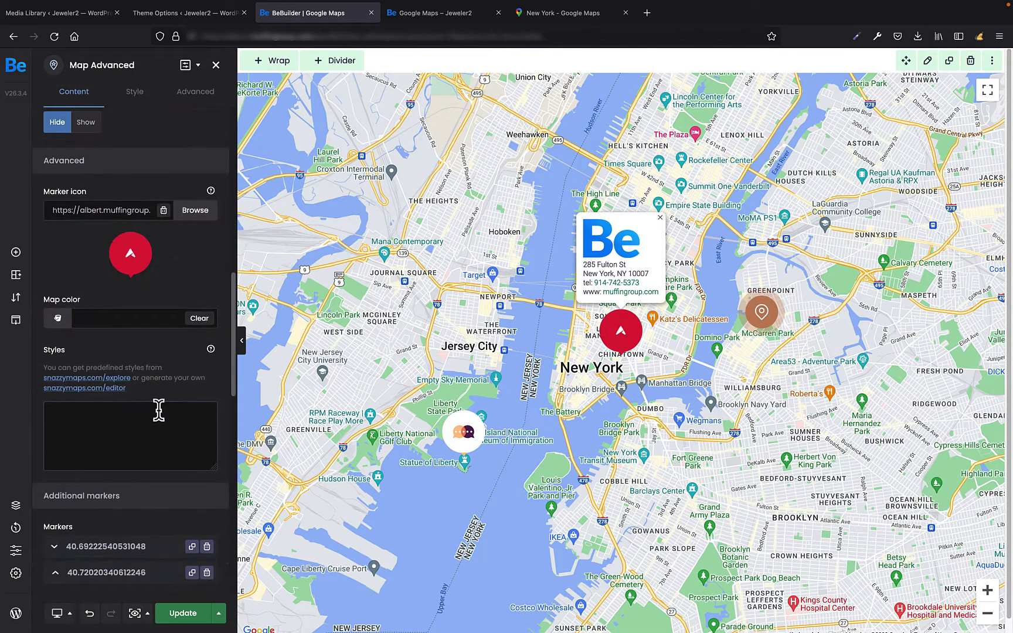
{"action": "scroll", "coordinate": [159, 410], "scroll_direction": "down", "scroll_amount": 2}
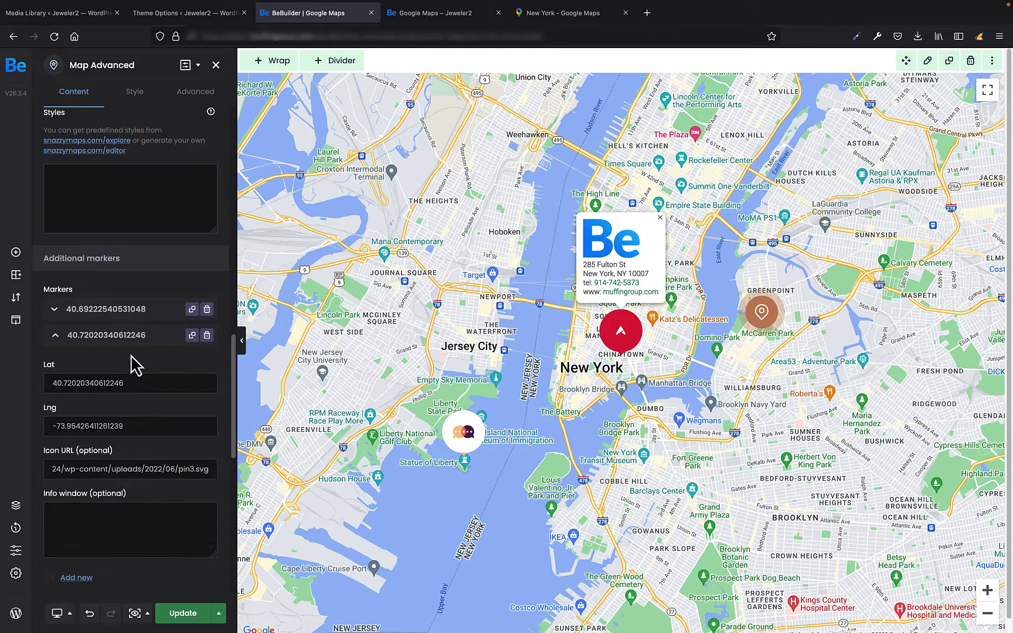
{"action": "left_click", "coordinate": [57, 311]}
{"action": "left_click", "coordinate": [94, 347]}
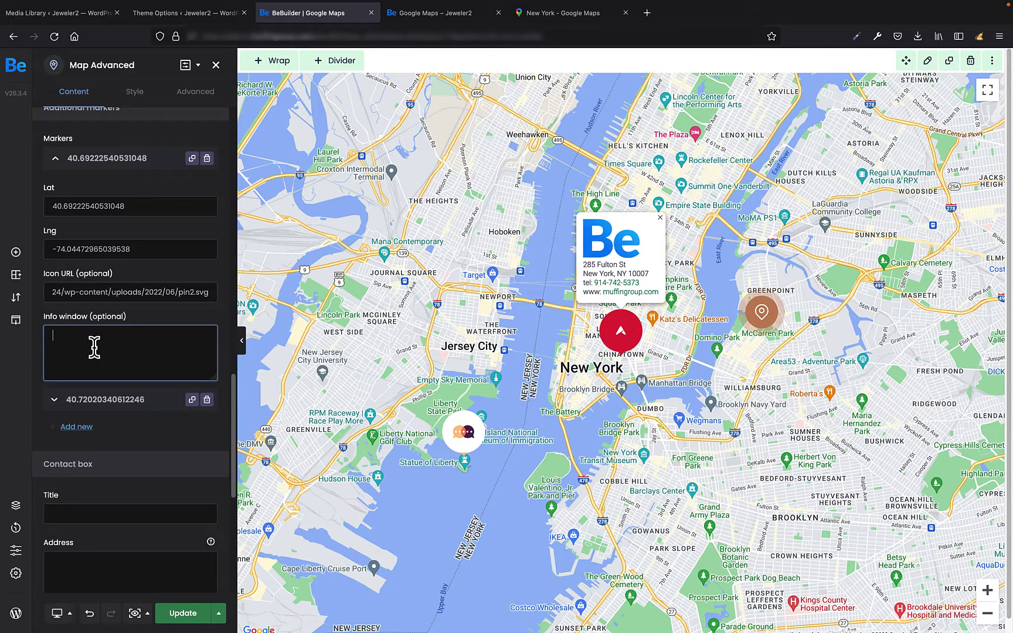
{"action": "type", "text": "Adresss"}
{"action": "type", "text": "Phone"}
{"action": "type", "text": "Site URL"}
{"action": "left_click", "coordinate": [229, 340]}
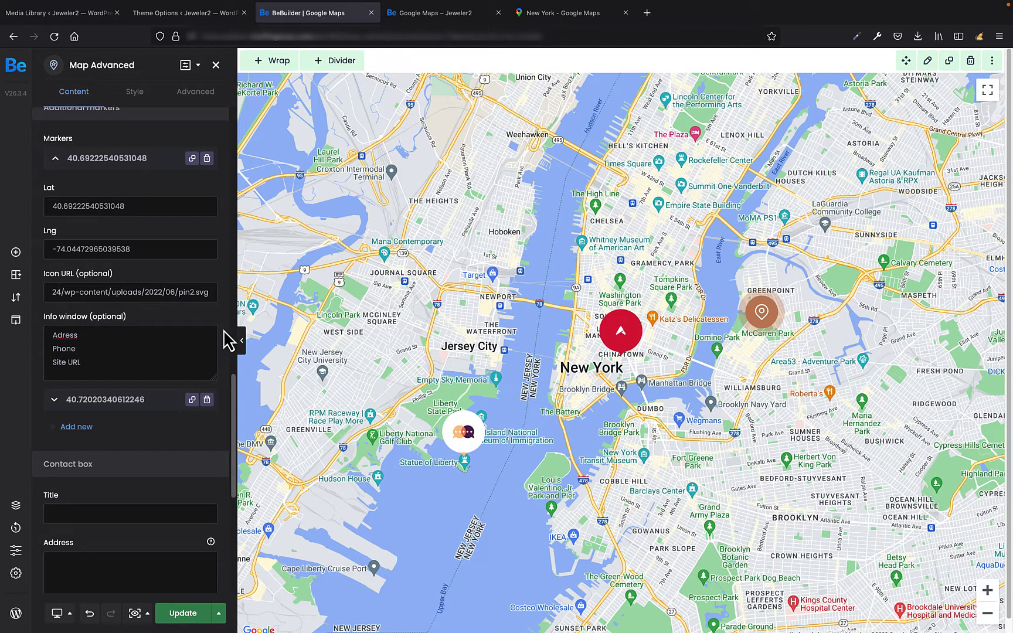
{"action": "left_click", "coordinate": [463, 434]}
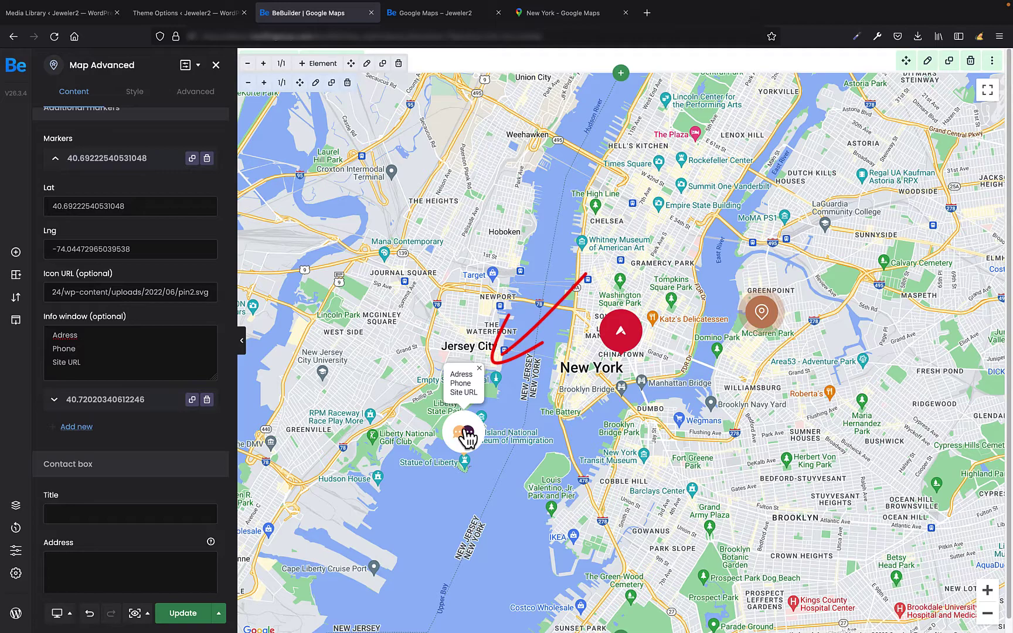
{"action": "left_click", "coordinate": [152, 367]}
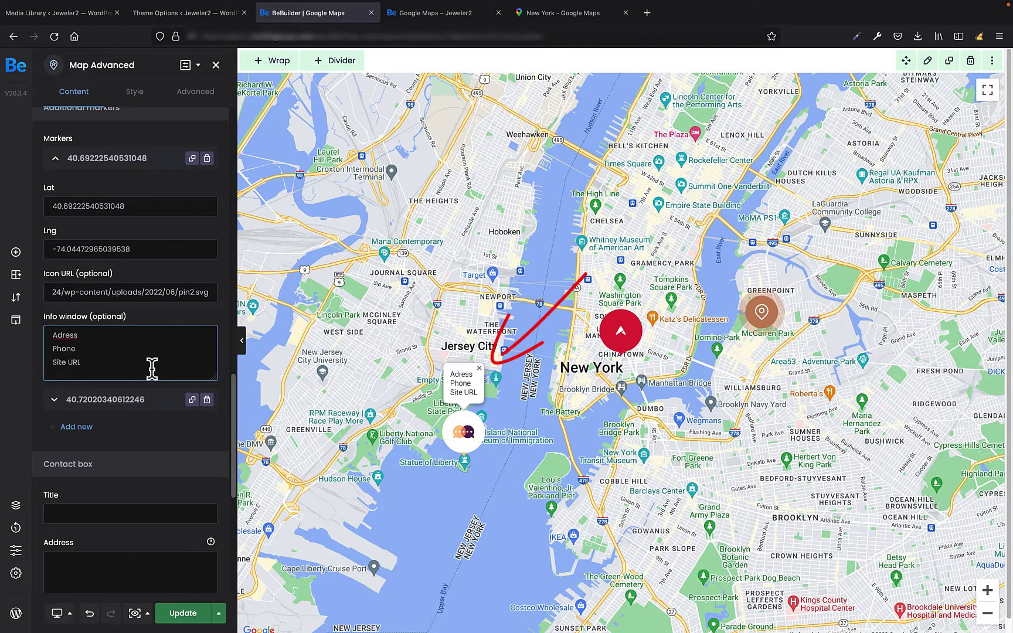